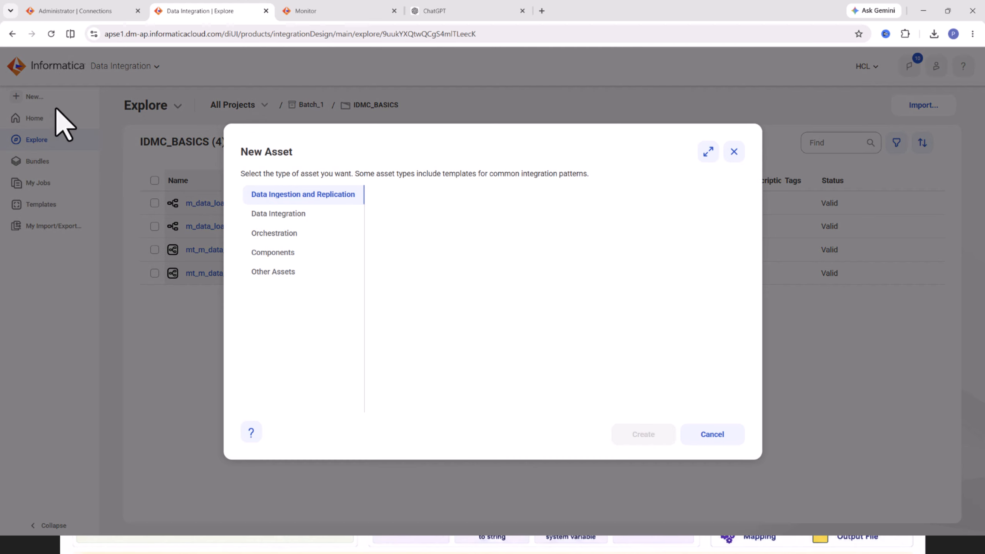
# Create a new Mapping asset from the Data Integration asset types.
pyautogui.click(267, 214)
pyautogui.click(481, 285)
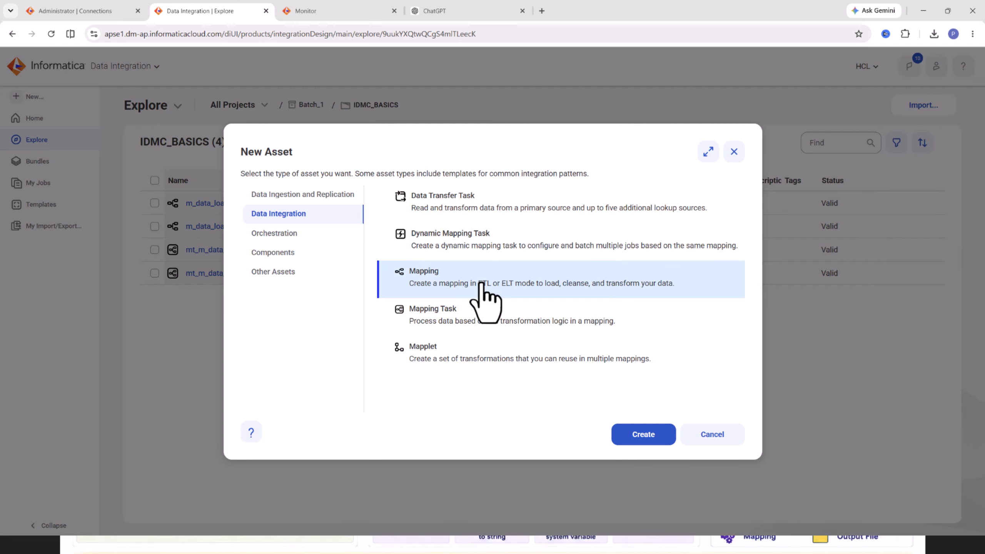
pyautogui.click(638, 436)
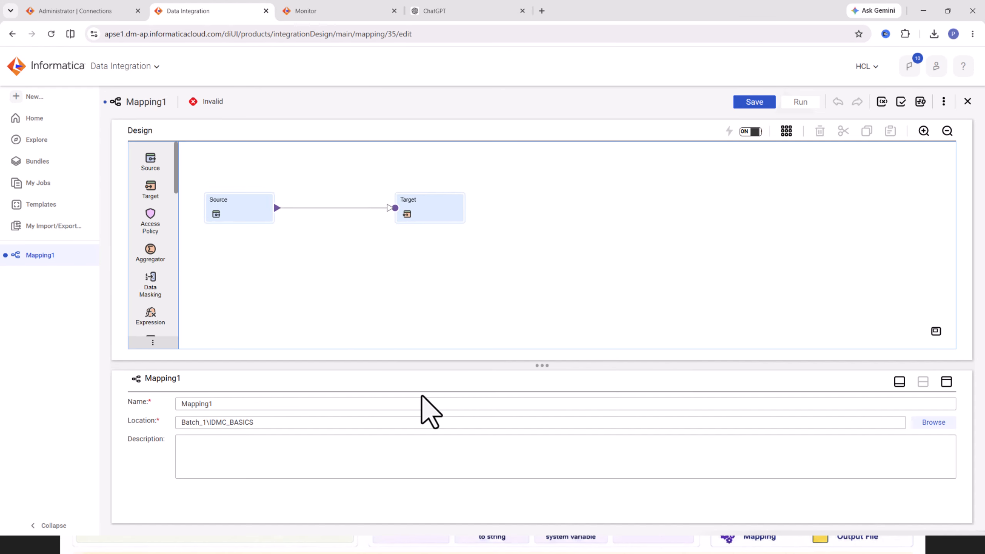
# Rename the new mapping as m_dynamic_file_generation.
pyautogui.doubleClick(219, 404)
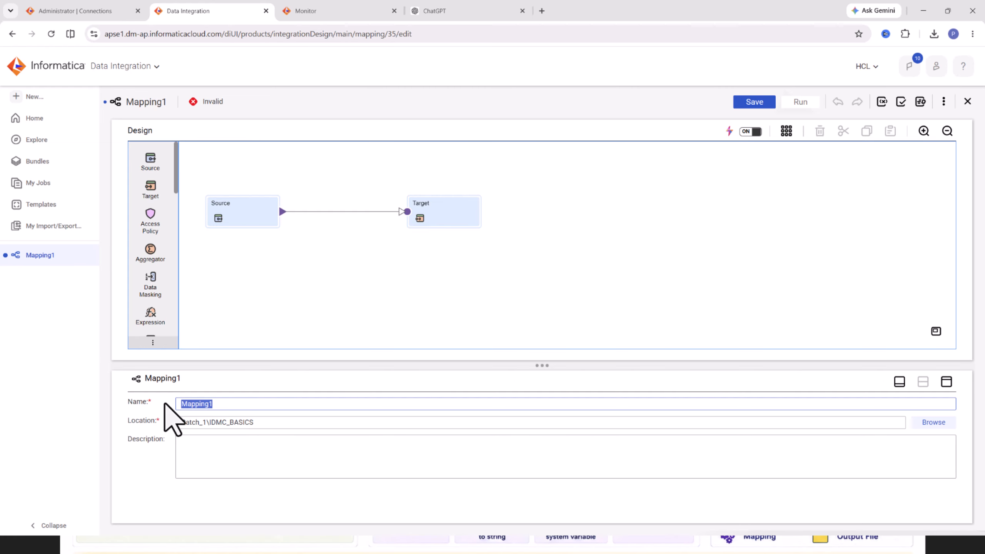
pyautogui.press('BackSpace')
pyautogui.write('M')
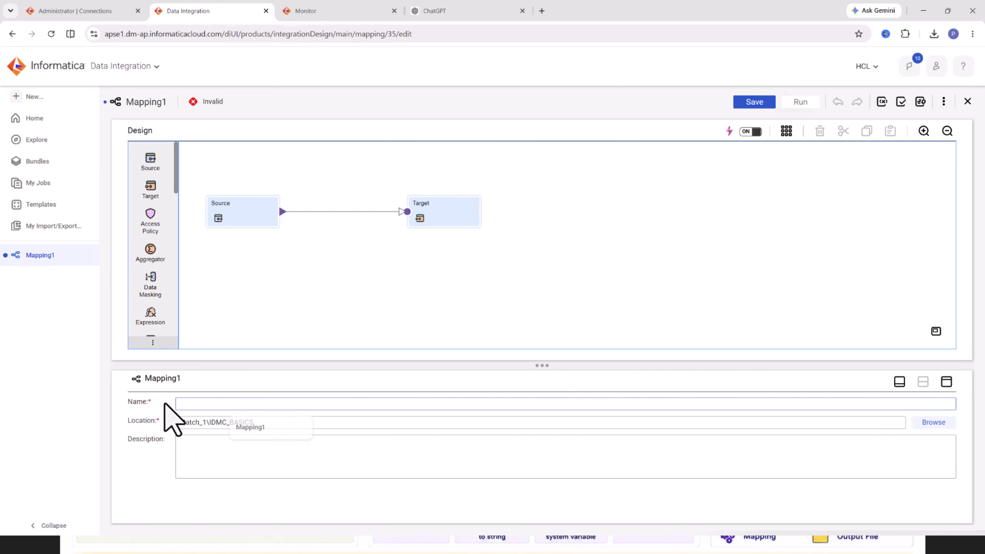
pyautogui.press('BackSpace')
pyautogui.write('m_')
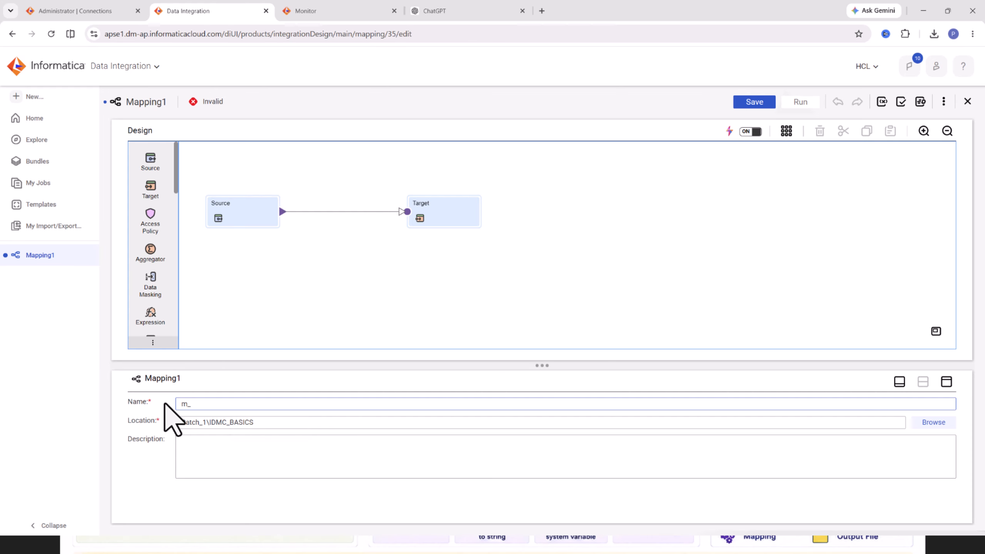
pyautogui.write('dynamic_file_generation')
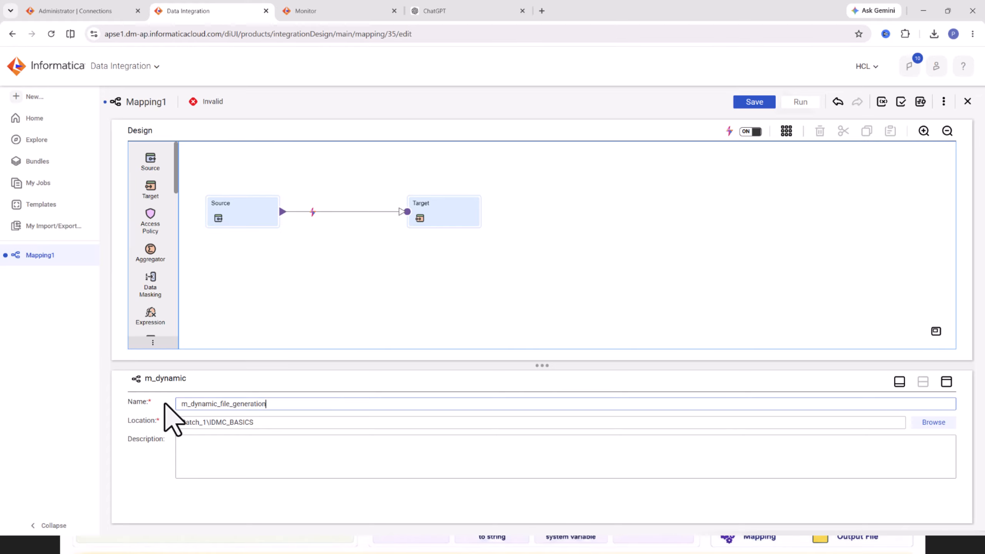
# Configure the Source transformation with the SOURCE_ORACLE_CONN (Oracle) connection and the EMPLOYEES table as its single object.
pyautogui.click(249, 213)
pyautogui.click(140, 429)
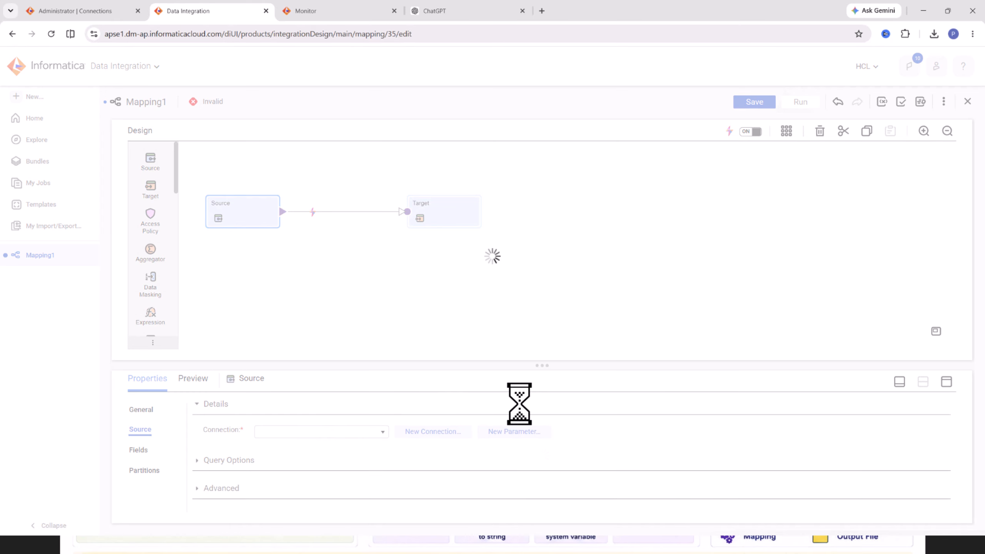
pyautogui.moveTo(541, 363); pyautogui.dragTo(541, 302)
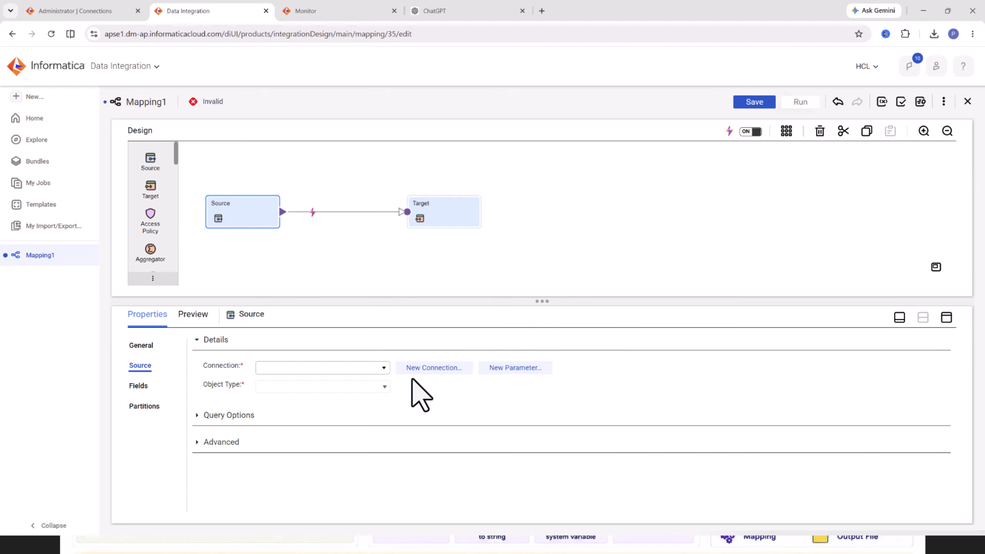
pyautogui.click(378, 369)
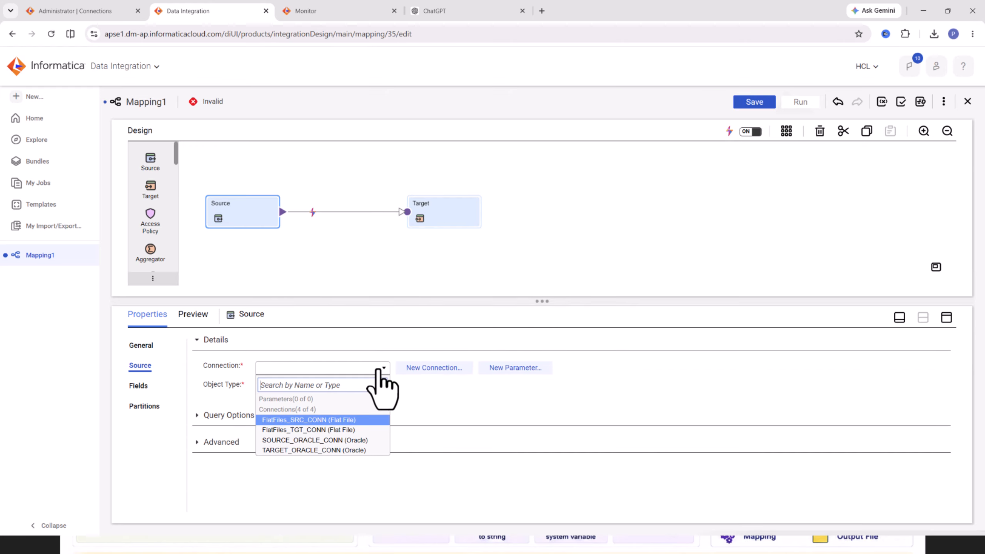
pyautogui.click(304, 441)
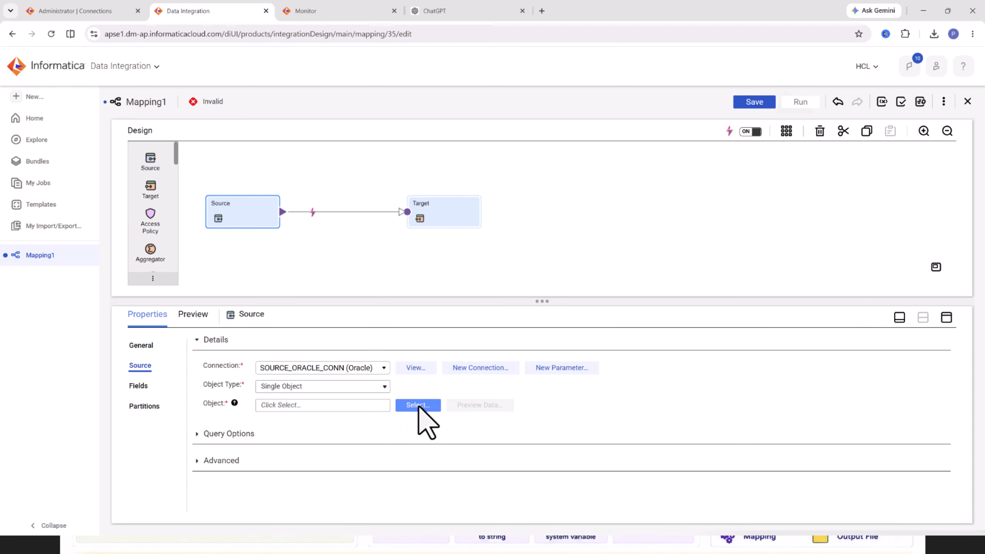
pyautogui.click(417, 406)
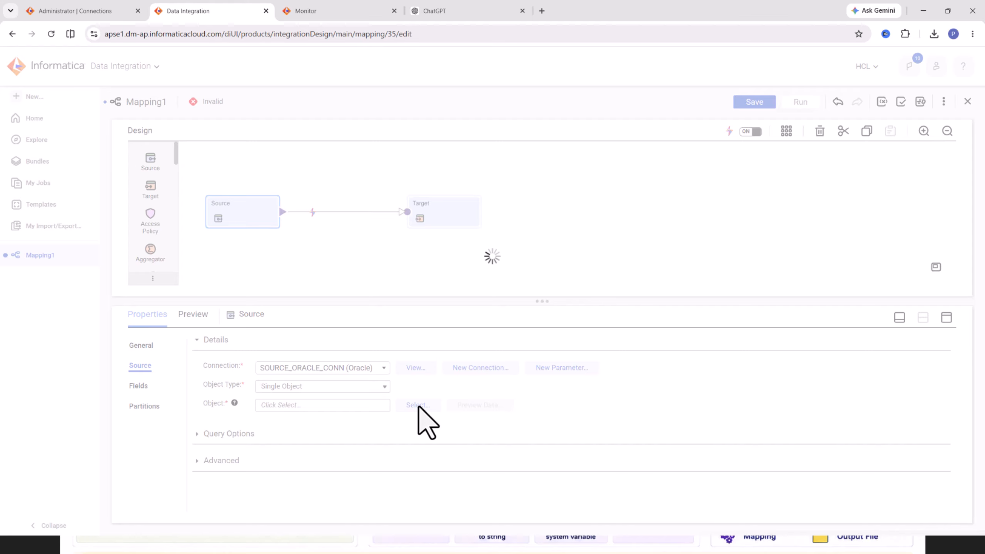
pyautogui.scroll(-3, 415, 279)
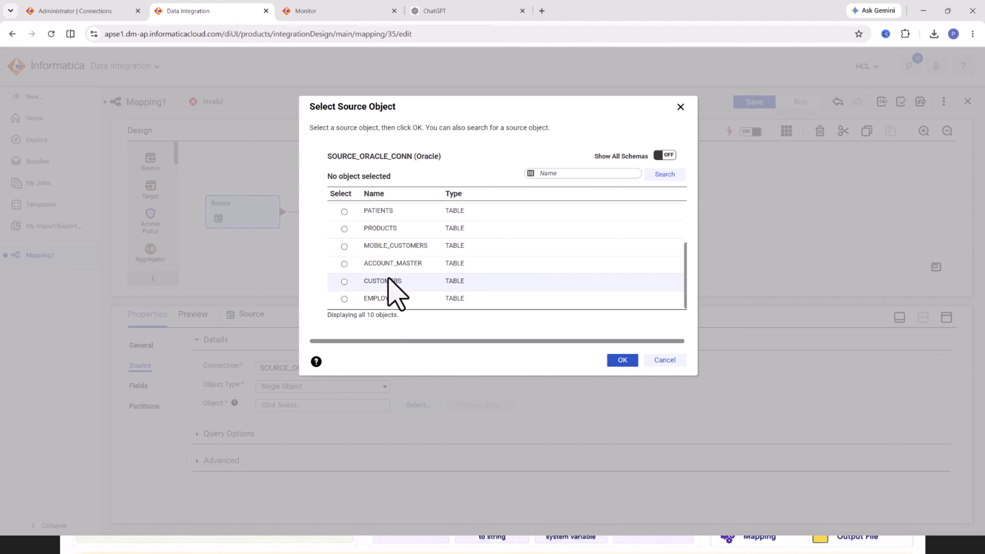
pyautogui.click(344, 298)
pyautogui.click(622, 361)
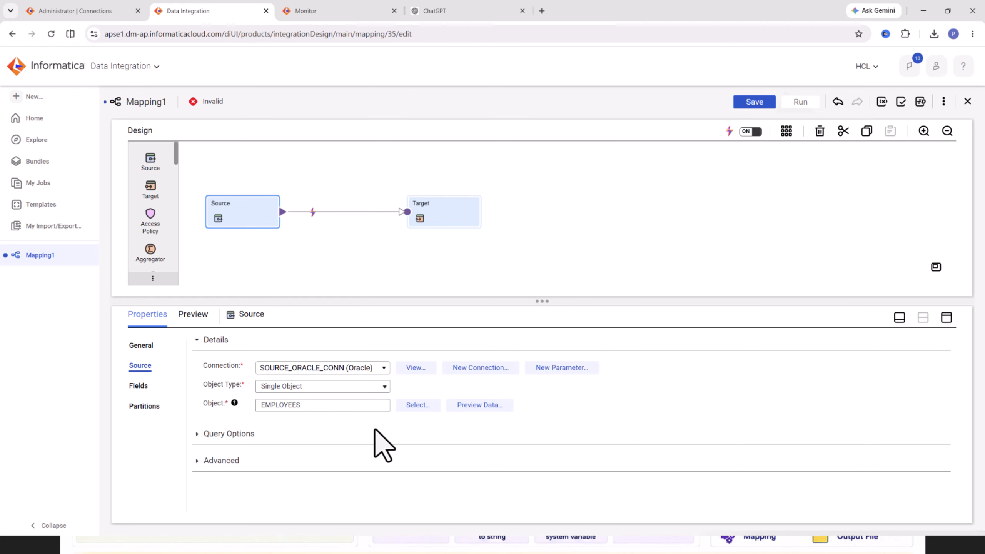
# Set the Target transformation's connection to FlatFiles_TGT_CONN (Flat File).
pyautogui.click(436, 211)
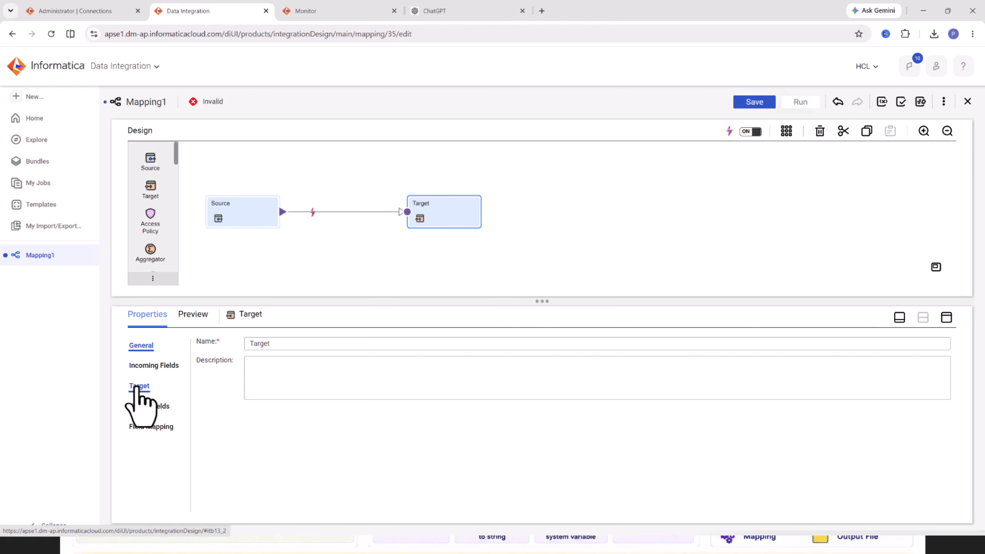
pyautogui.click(137, 386)
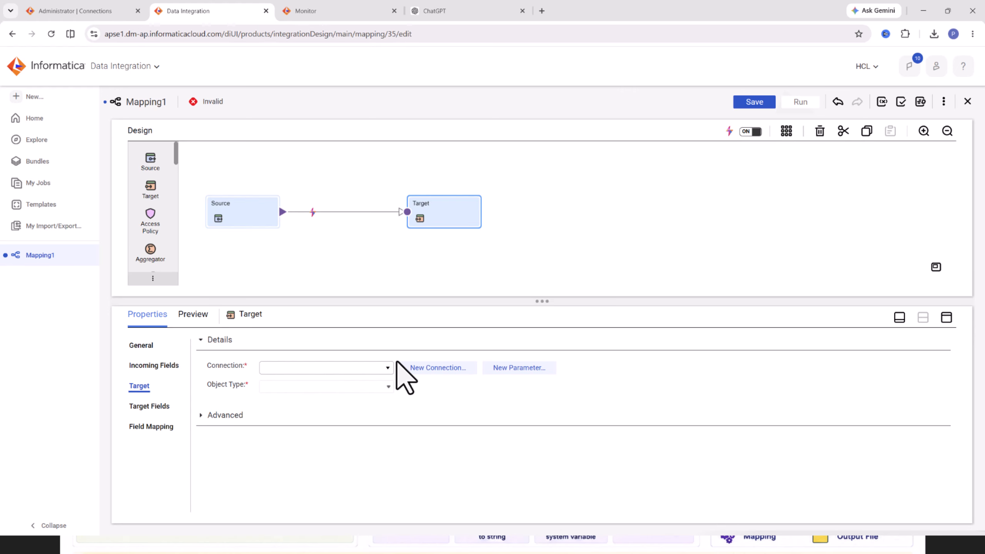
pyautogui.click(388, 368)
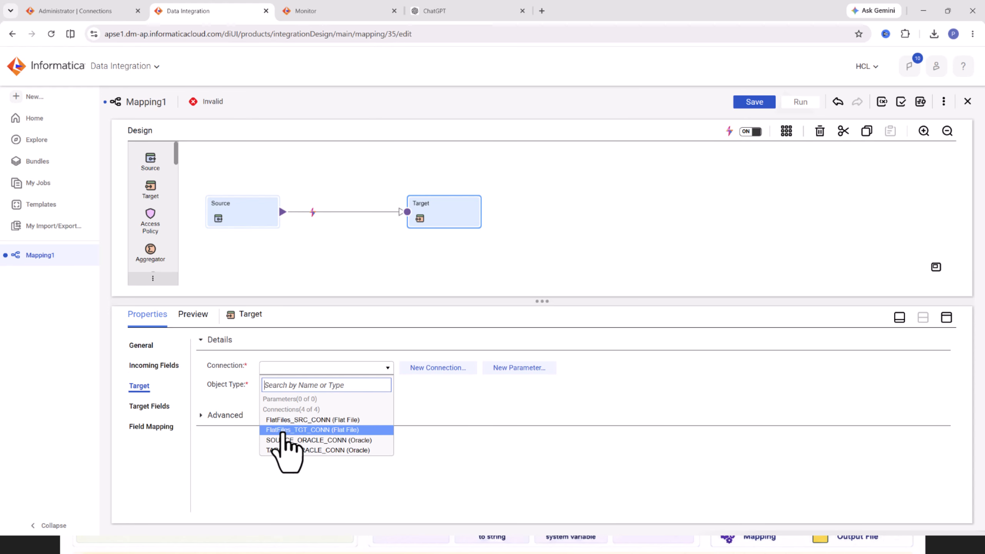
pyautogui.click(285, 429)
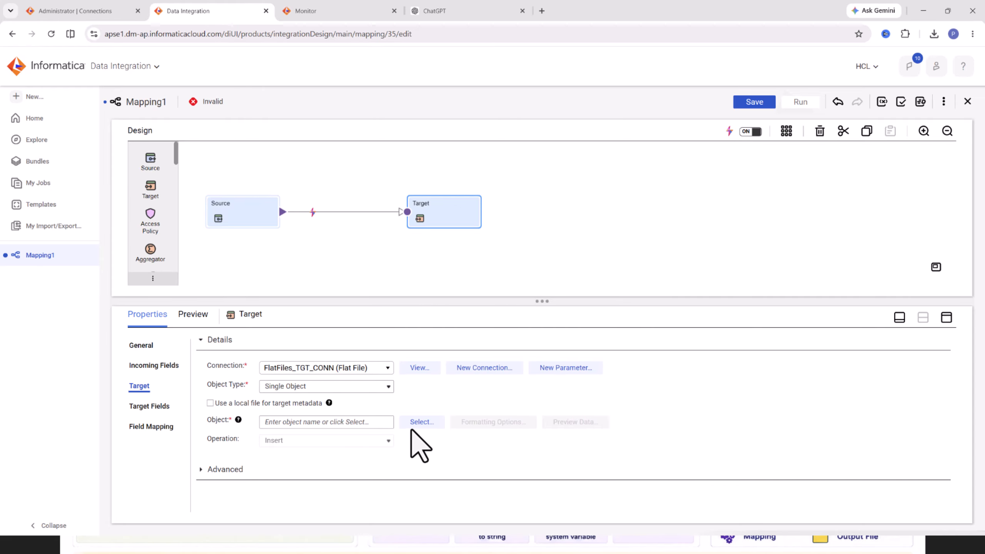
# Set the target object to be created new at runtime and enable the use of a dynamic file name.
pyautogui.click(419, 422)
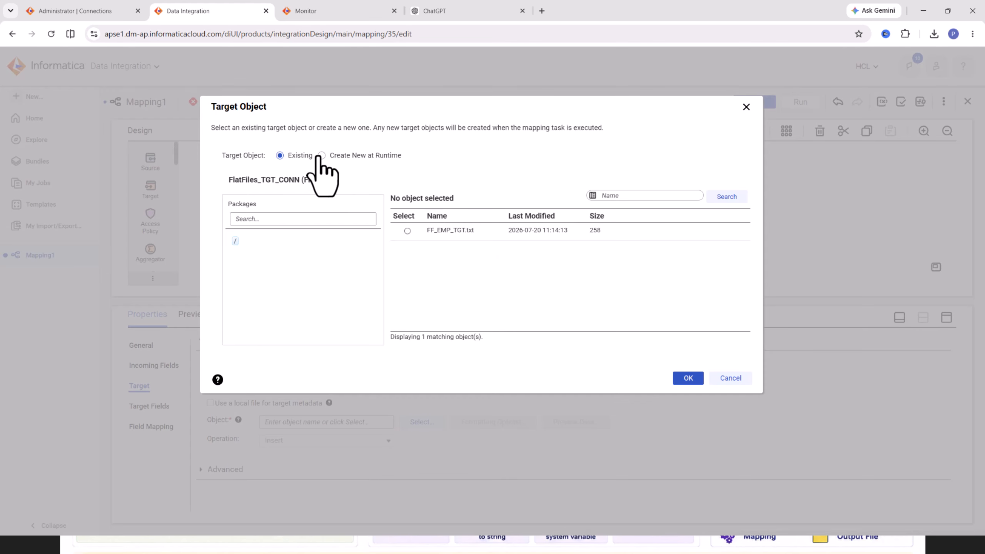
pyautogui.click(321, 155)
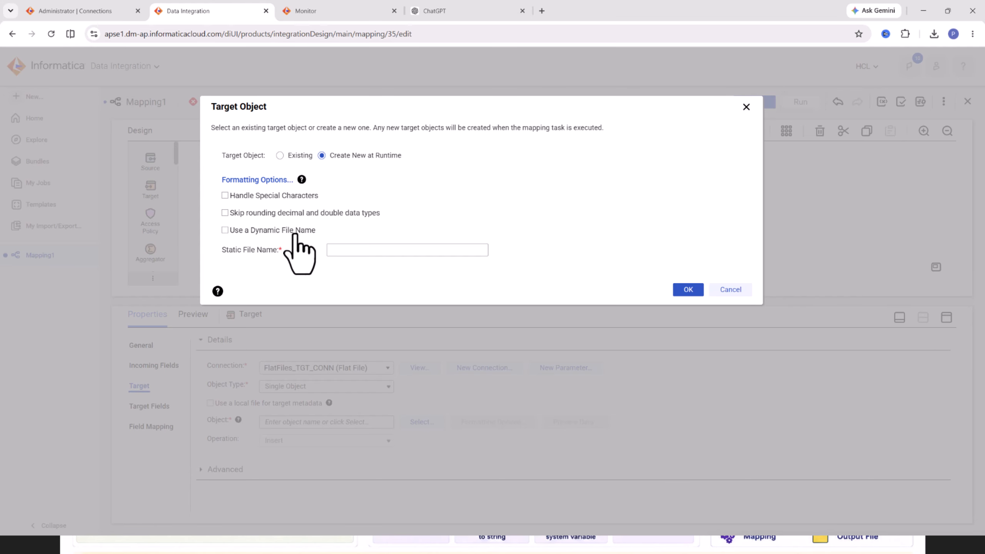
pyautogui.click(225, 230)
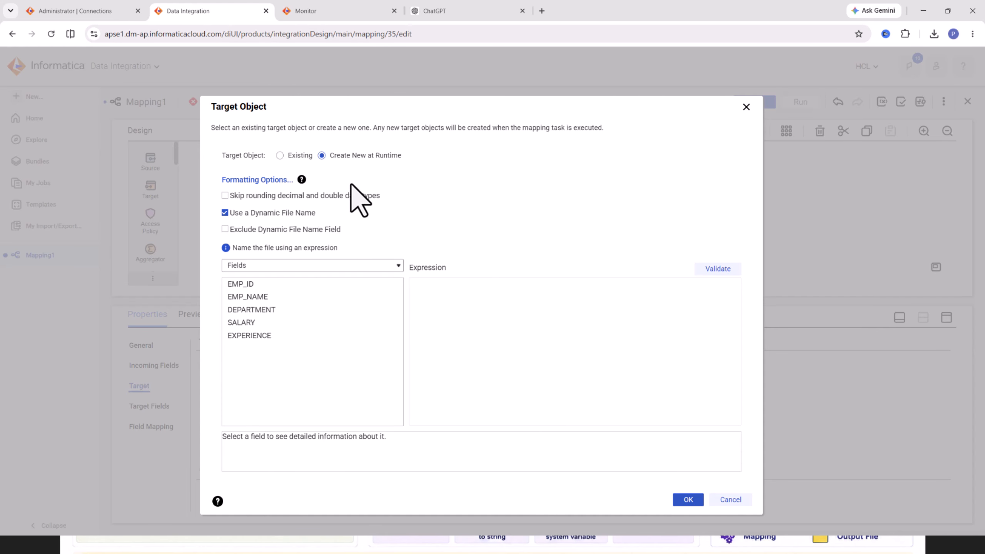
# Set the target file's formatting options to a semicolon delimiter and no text qualifier.
pyautogui.click(247, 181)
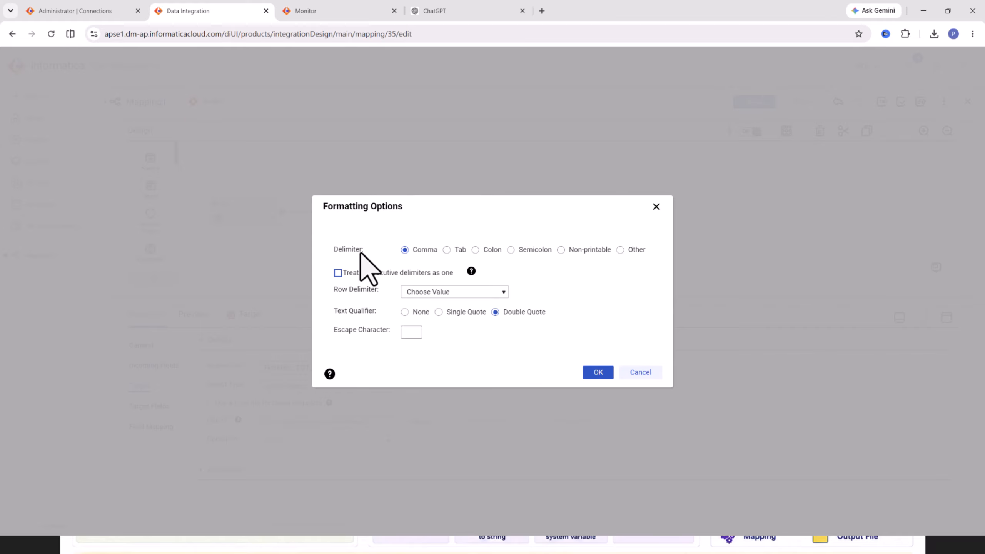
pyautogui.click(510, 249)
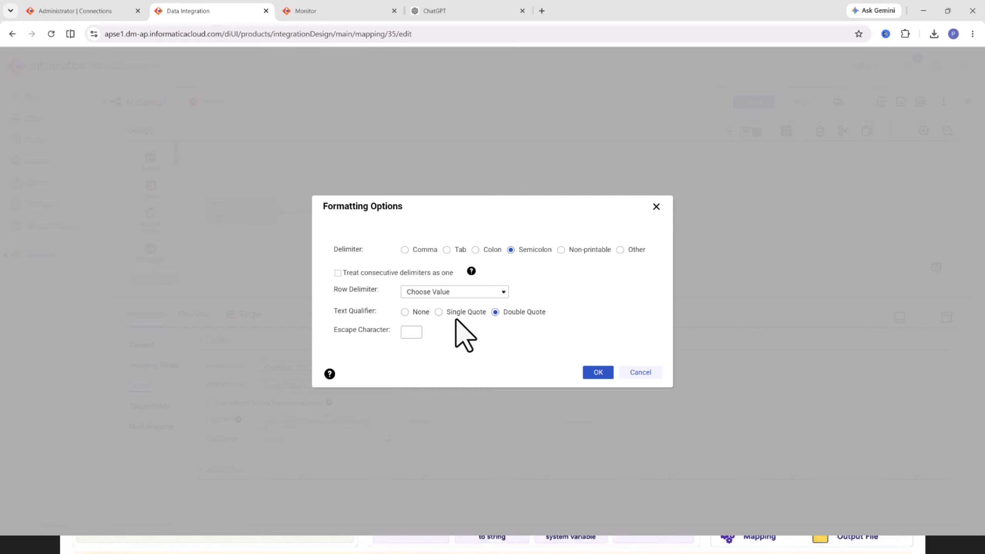
pyautogui.click(404, 312)
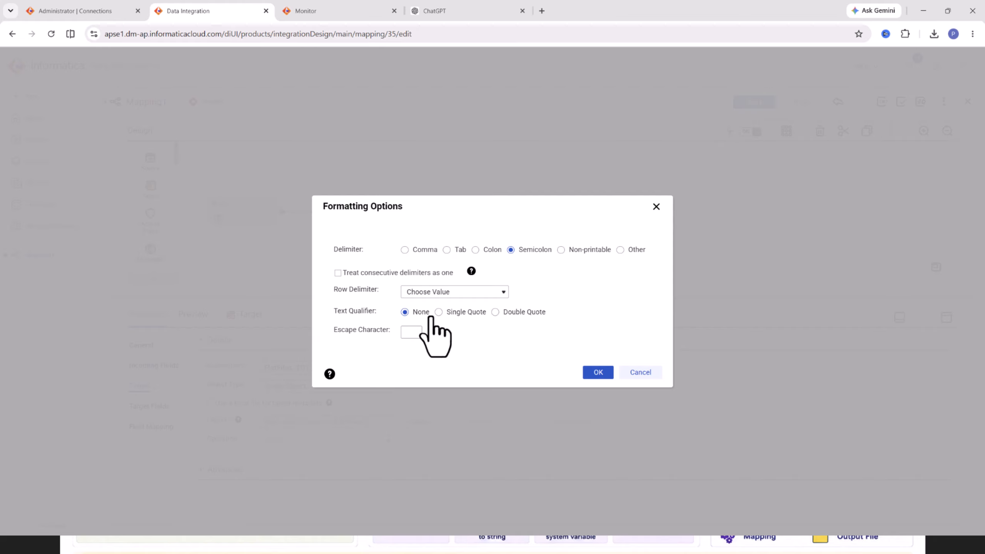
pyautogui.click(597, 372)
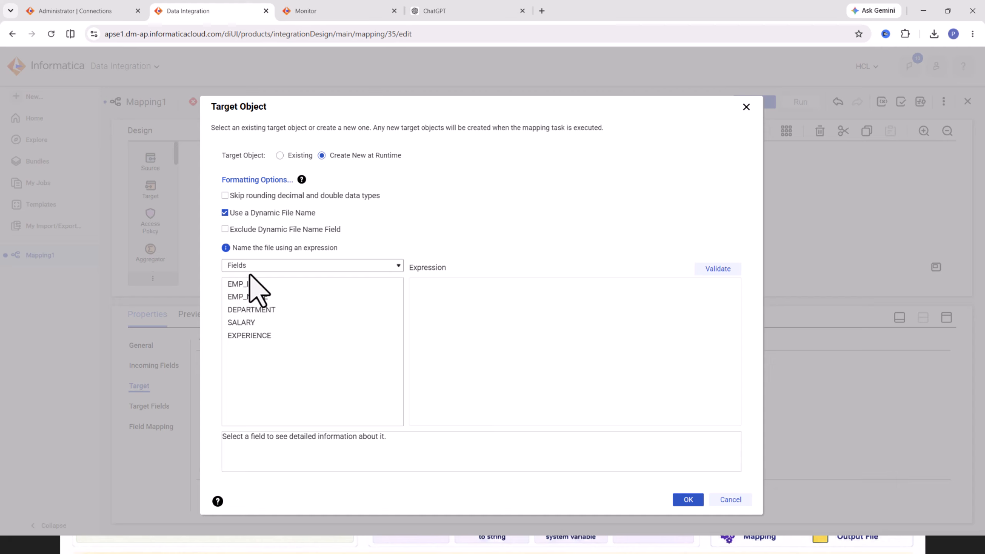
# Build the file name expression 'FF_EMP_TGT'||'_'||TO_CHAR(SYSDATE,'YYYYMMDDHH24MISS')||'.csv' using the SYSDATE system variable, and validate it.
pyautogui.click(276, 266)
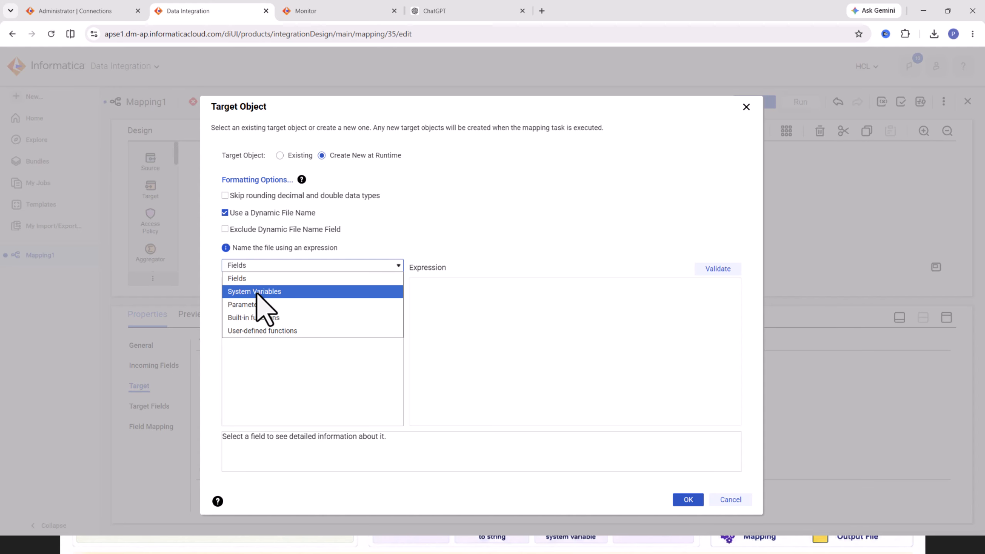
pyautogui.click(265, 292)
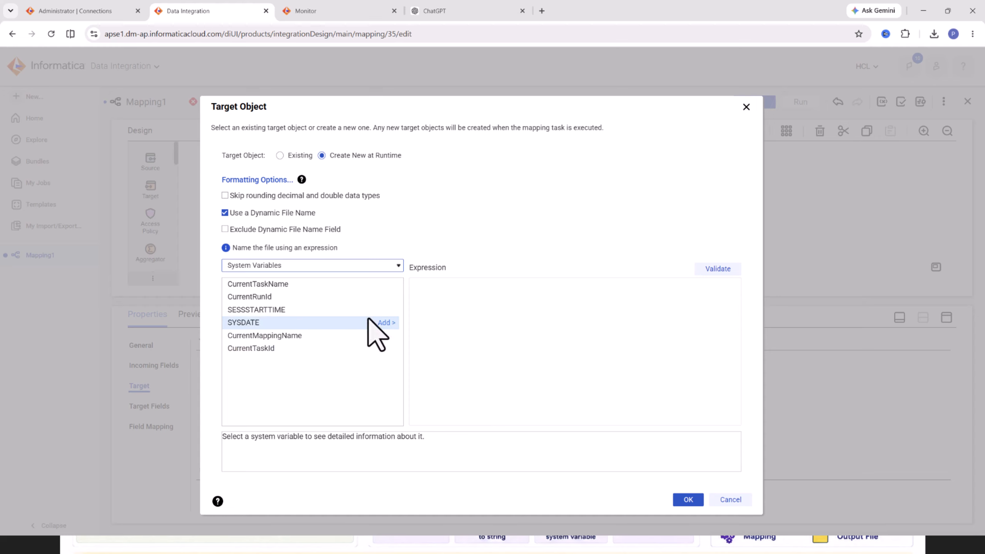
pyautogui.click(477, 311)
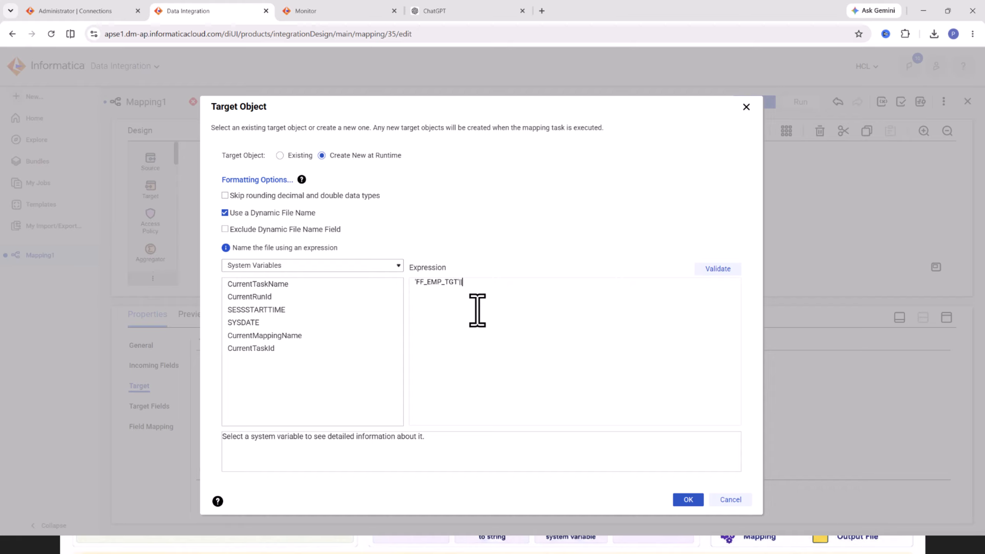
pyautogui.moveTo(460, 283); pyautogui.dragTo(465, 284)
pyautogui.click(468, 286)
pyautogui.moveTo(411, 292); pyautogui.dragTo(469, 286)
pyautogui.click(474, 292)
pyautogui.moveTo(412, 282); pyautogui.dragTo(457, 283)
pyautogui.click(421, 285)
pyautogui.click(477, 284)
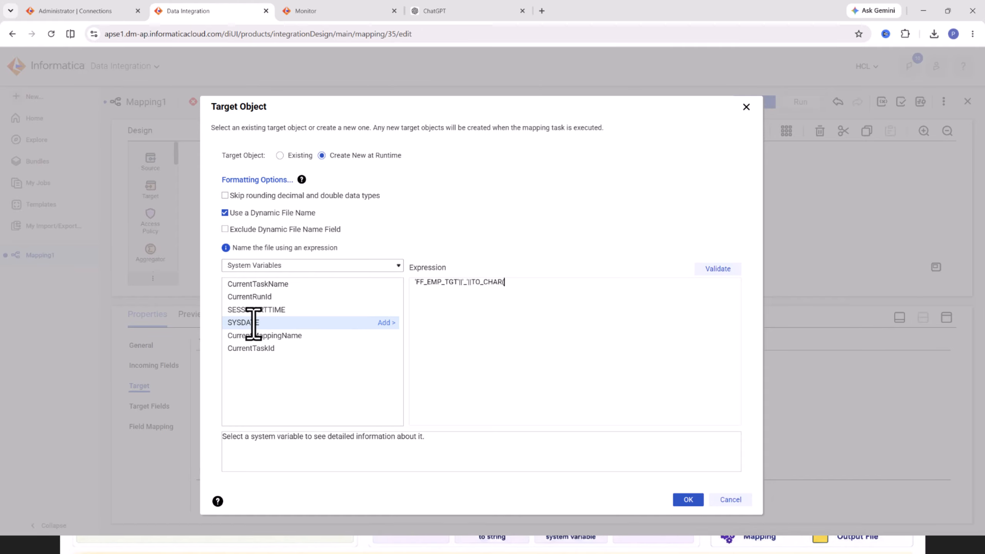
pyautogui.click(386, 322)
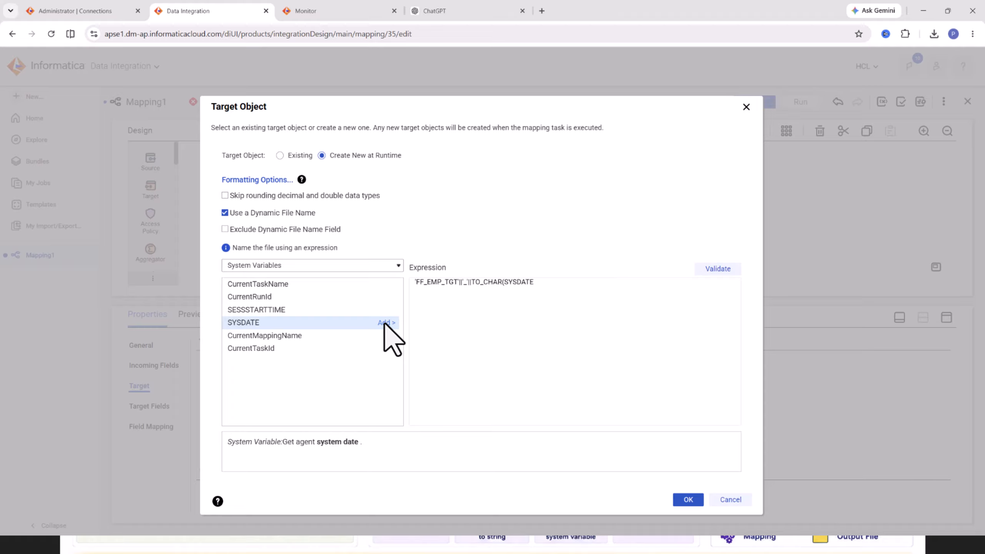
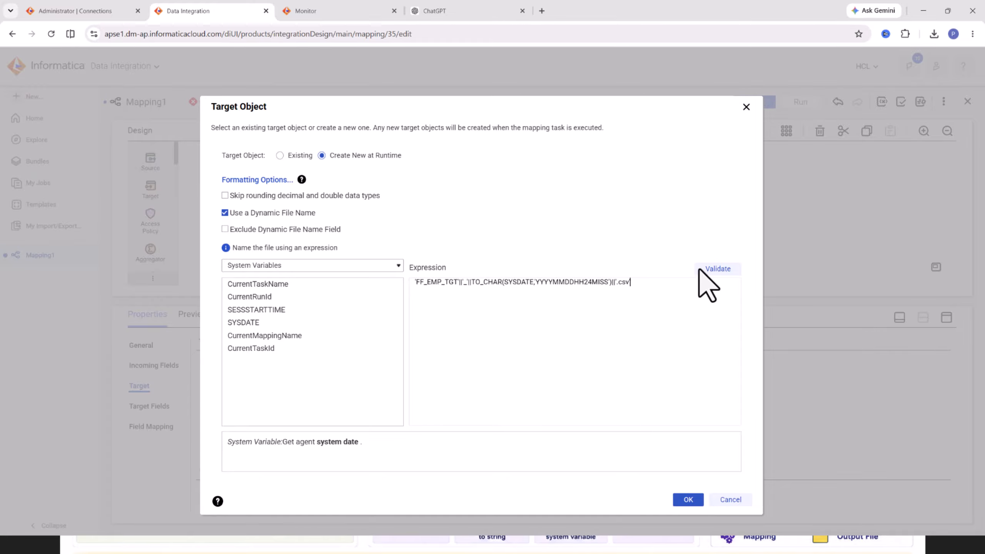
pyautogui.click(718, 268)
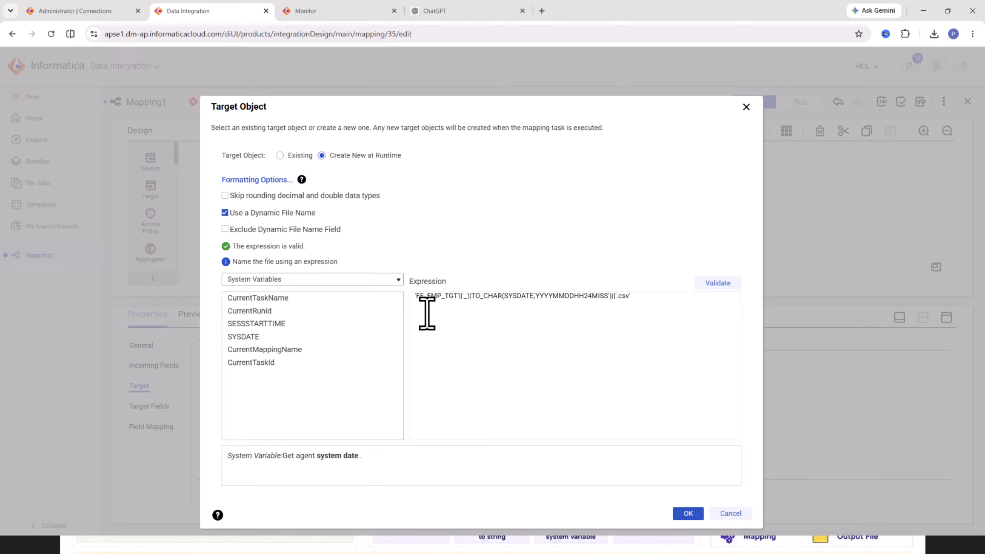
# Remove the closing quote after .csv in the file name expression and validate the expression again.
pyautogui.moveTo(415, 299); pyautogui.dragTo(606, 298)
pyautogui.click(633, 297)
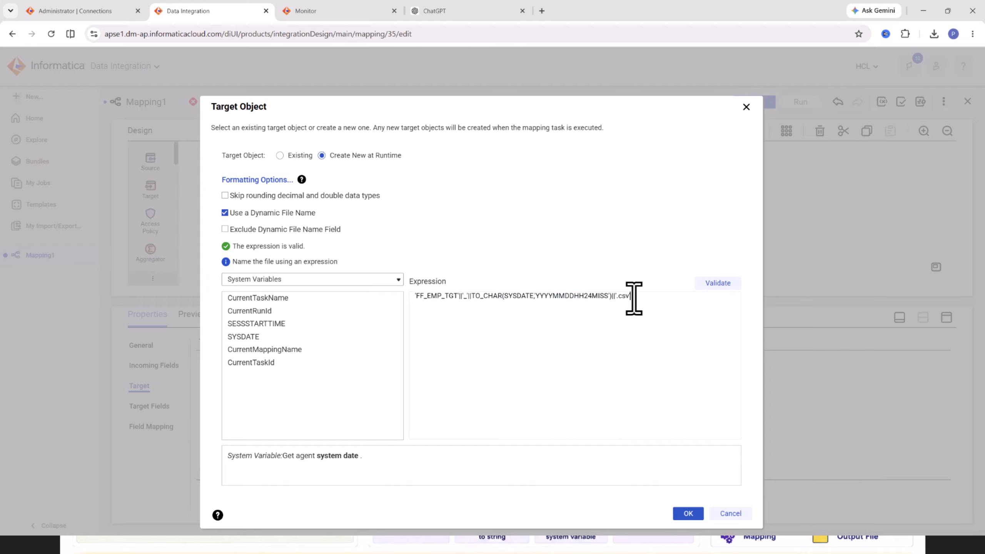
pyautogui.press('BackSpace')
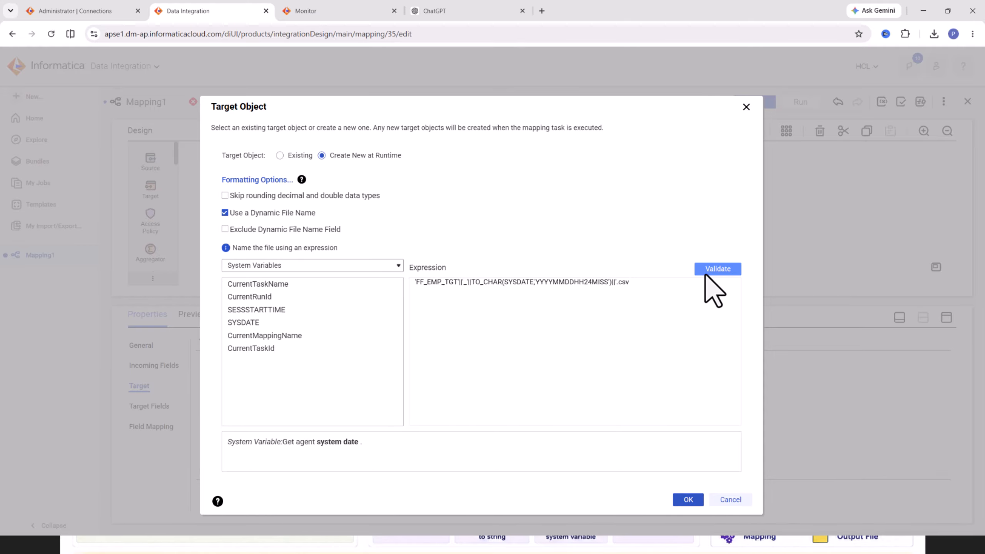
pyautogui.click(718, 270)
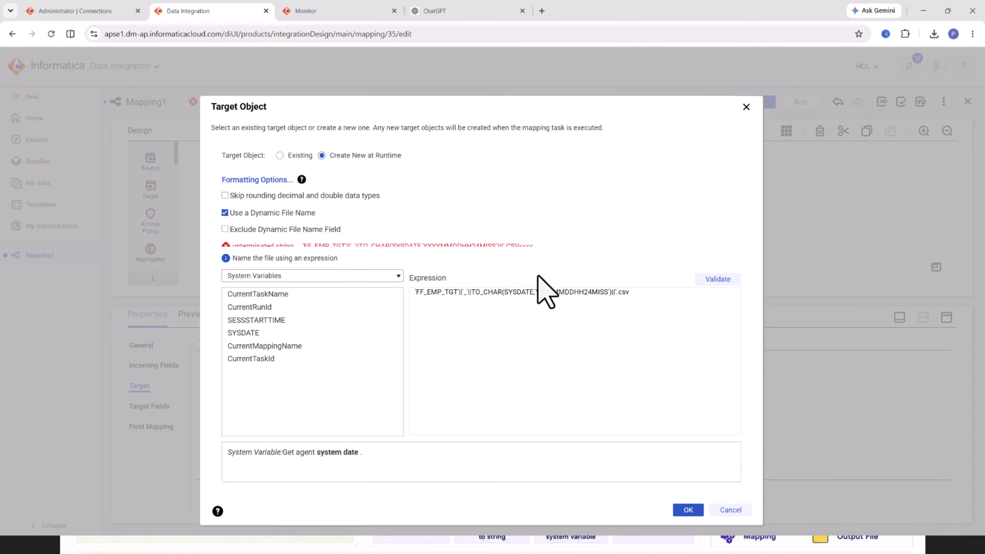
pyautogui.moveTo(525, 248)
pyautogui.mouseDown()
pyautogui.moveTo(536, 257)
pyautogui.moveTo(510, 250)
pyautogui.moveTo(528, 250)
pyautogui.mouseUp()
pyautogui.click(528, 250)
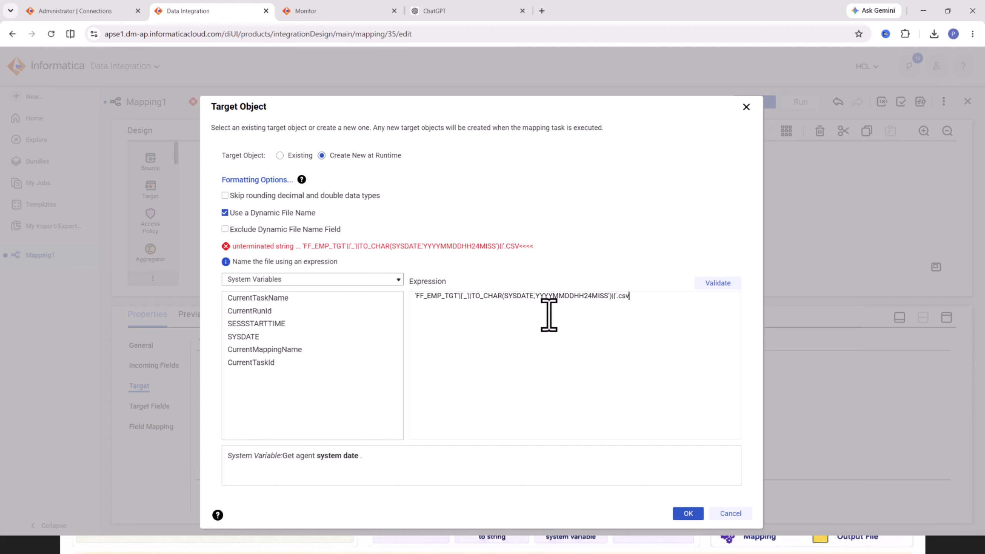
# Remove the opening parenthesis after TO_CHAR, restore the closing quote after .csv, and validate the file name expression.
pyautogui.click(504, 296)
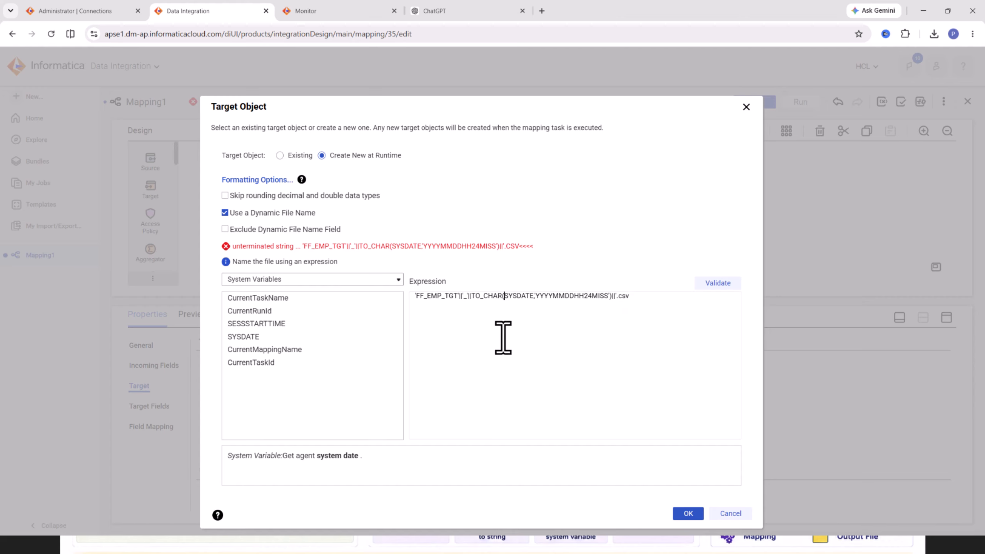
pyautogui.press('BackSpace')
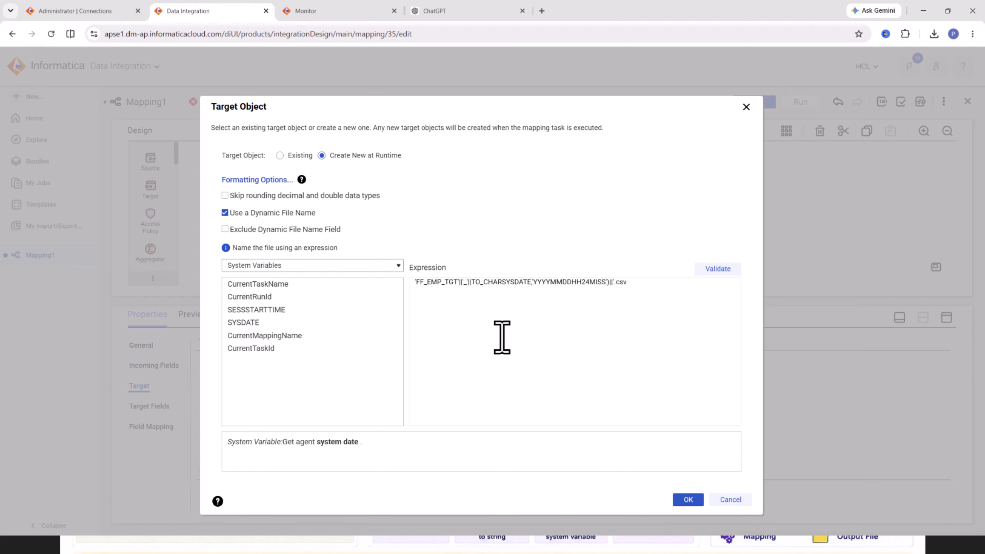
pyautogui.click(641, 281)
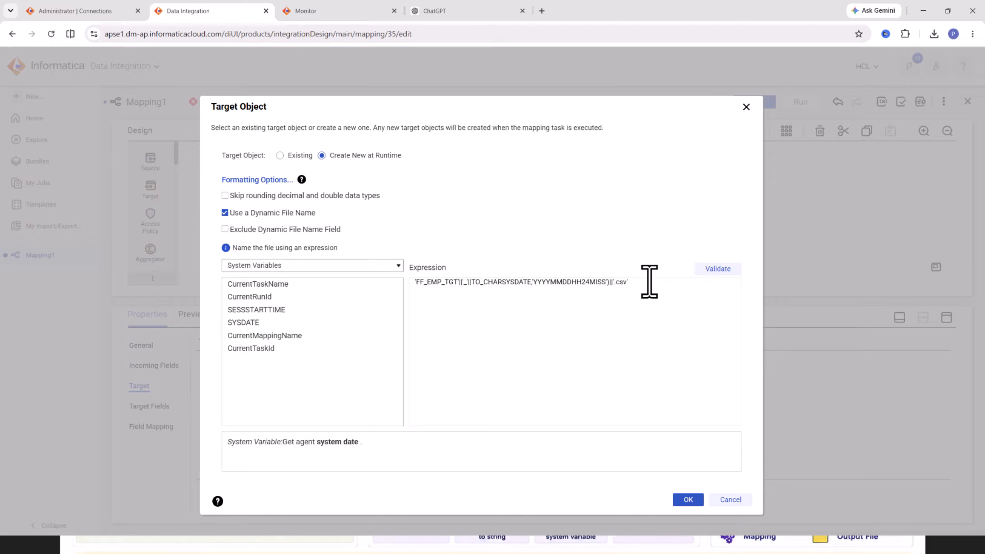
pyautogui.click(716, 269)
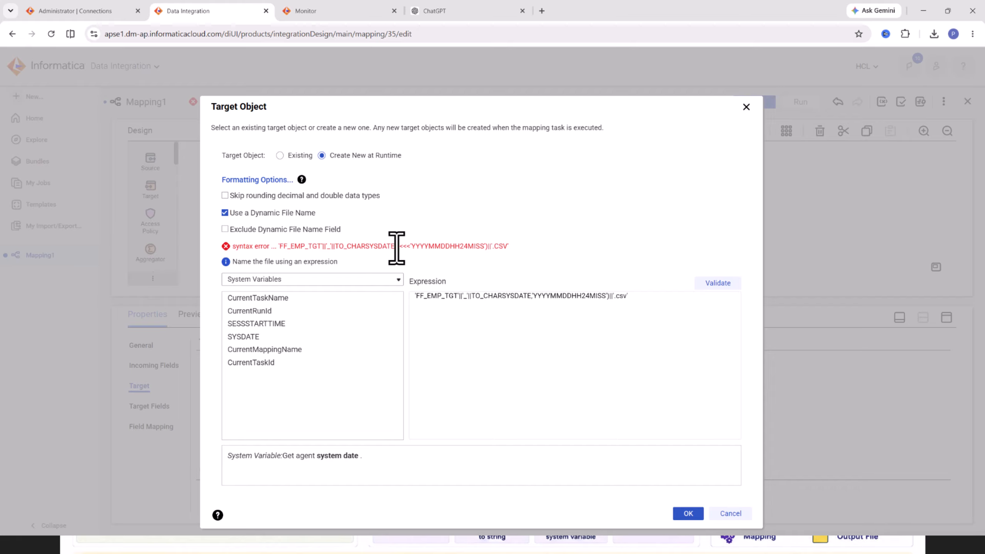
pyautogui.moveTo(405, 248); pyautogui.dragTo(408, 254)
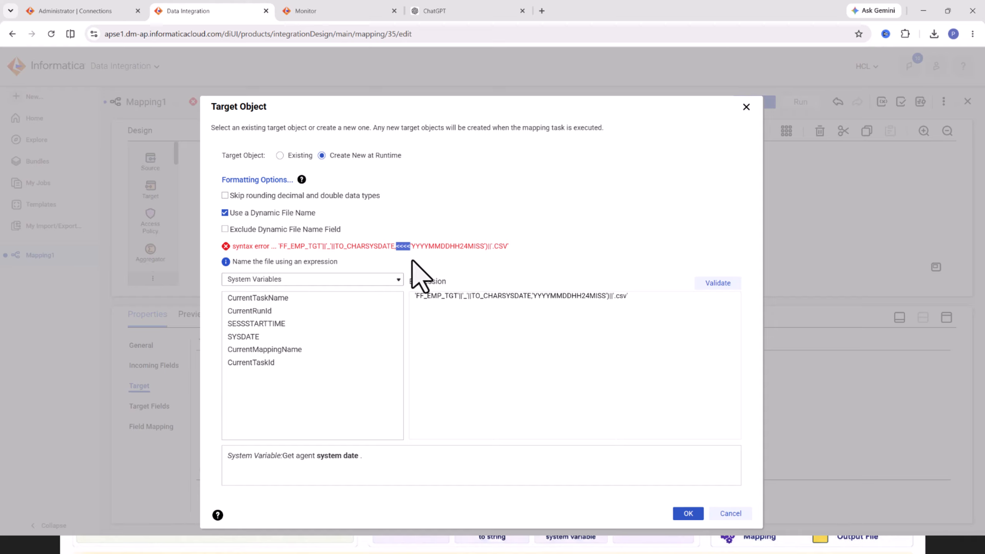
# Reinsert the opening parenthesis after TO_CHAR, validate the file name expression, and accept the target object settings.
pyautogui.click(502, 296)
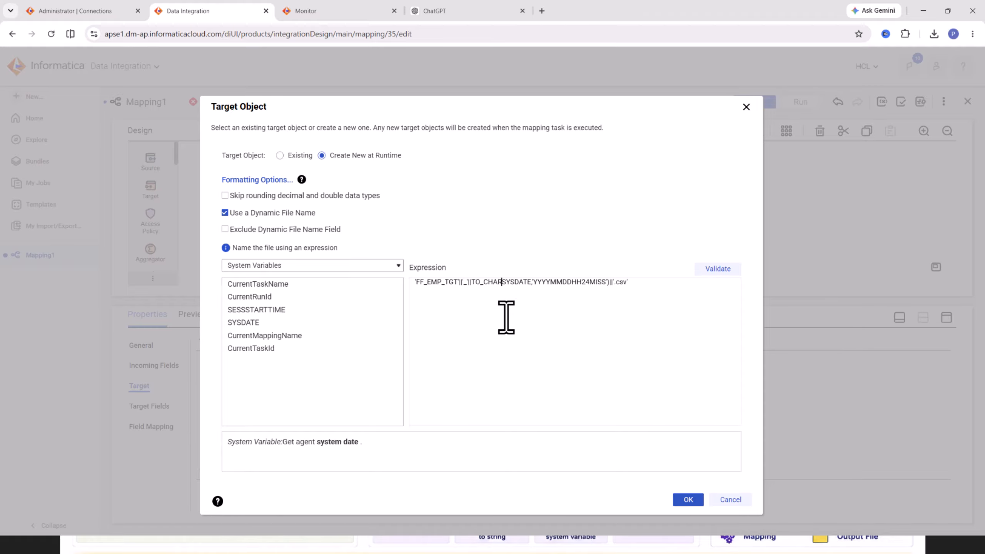
pyautogui.write('(')
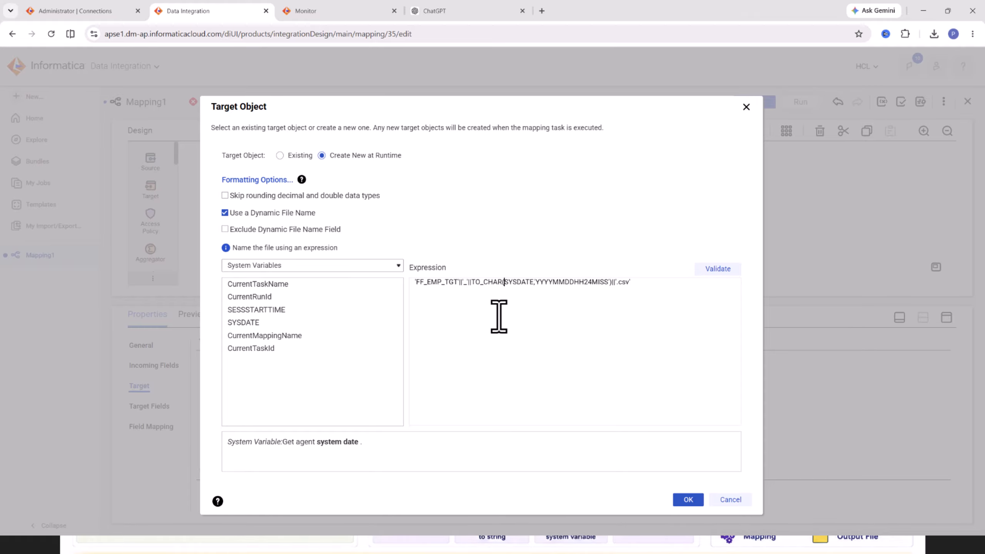
pyautogui.click(721, 268)
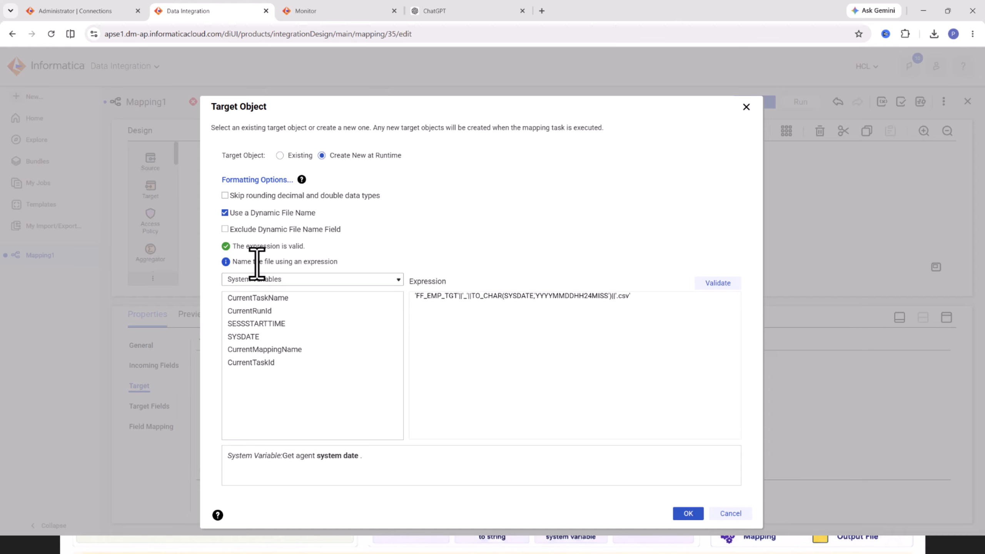
pyautogui.click(688, 513)
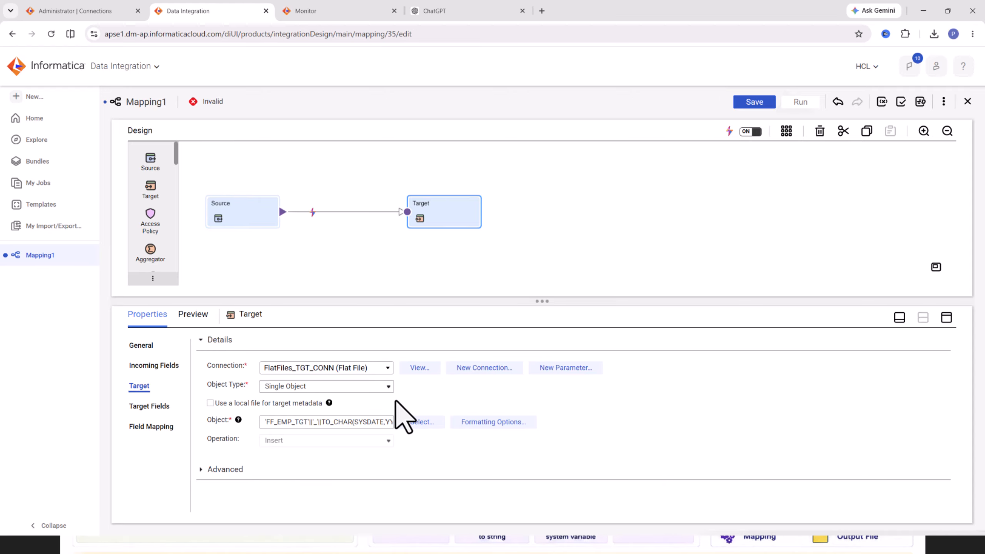
# Reopen the target object settings and review the TO_CHAR(SYSDATE) part of the file name expression.
pyautogui.click(419, 422)
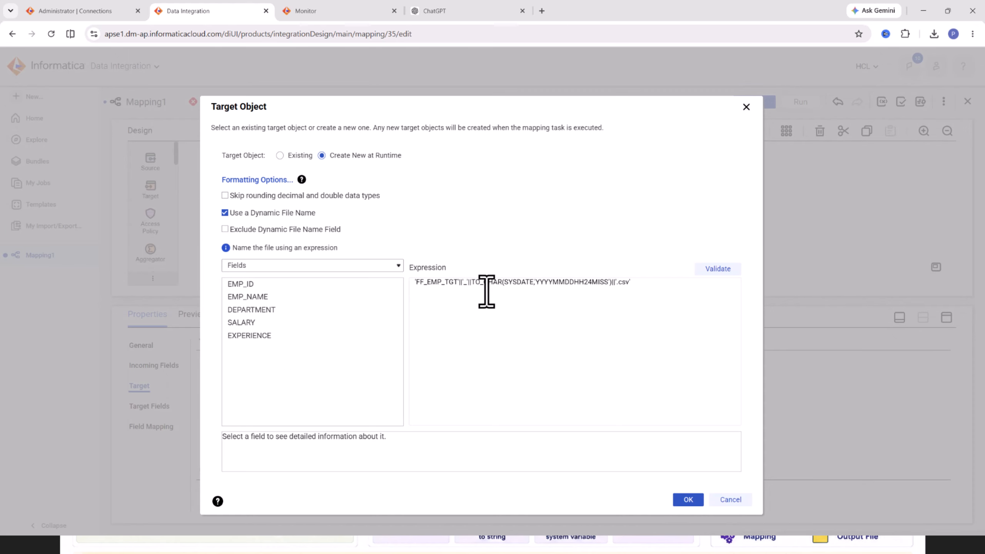
pyautogui.moveTo(472, 282); pyautogui.dragTo(513, 313)
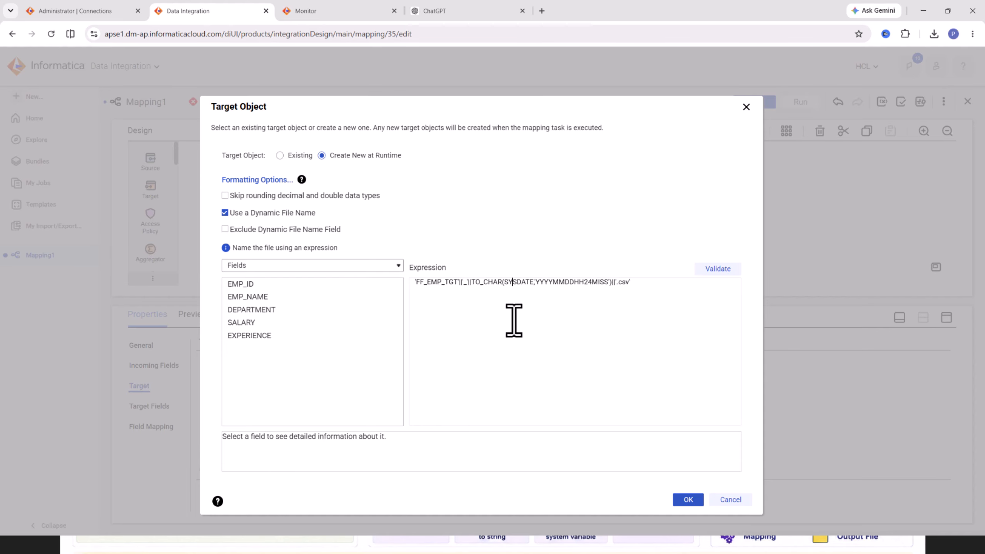
pyautogui.click(688, 501)
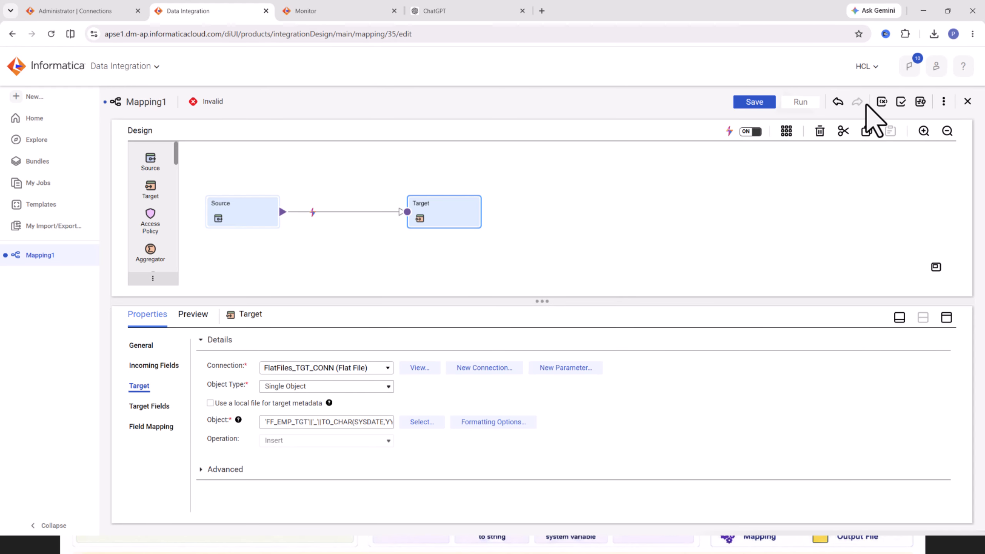
# Validate the mapping, save it, and close the validation results.
pyautogui.click(900, 102)
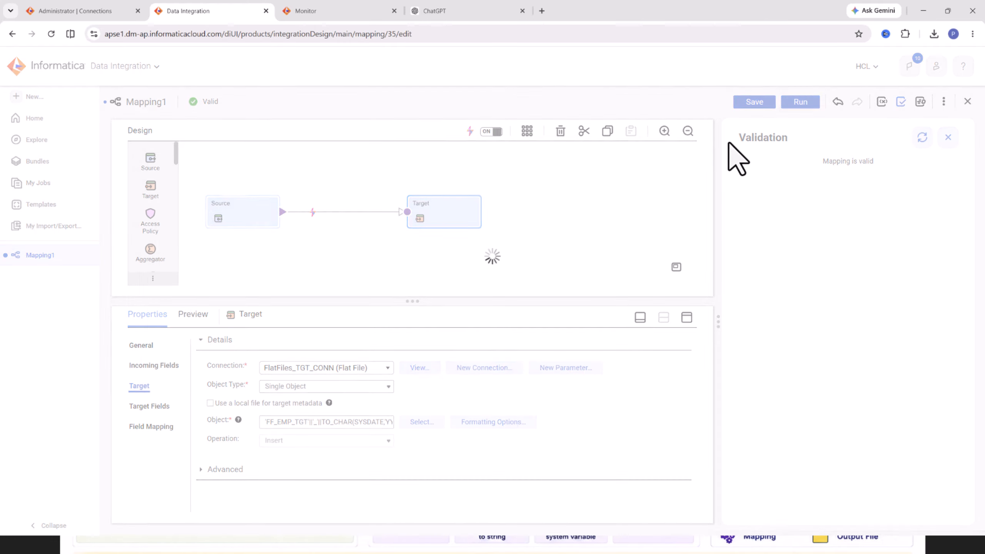
pyautogui.click(744, 103)
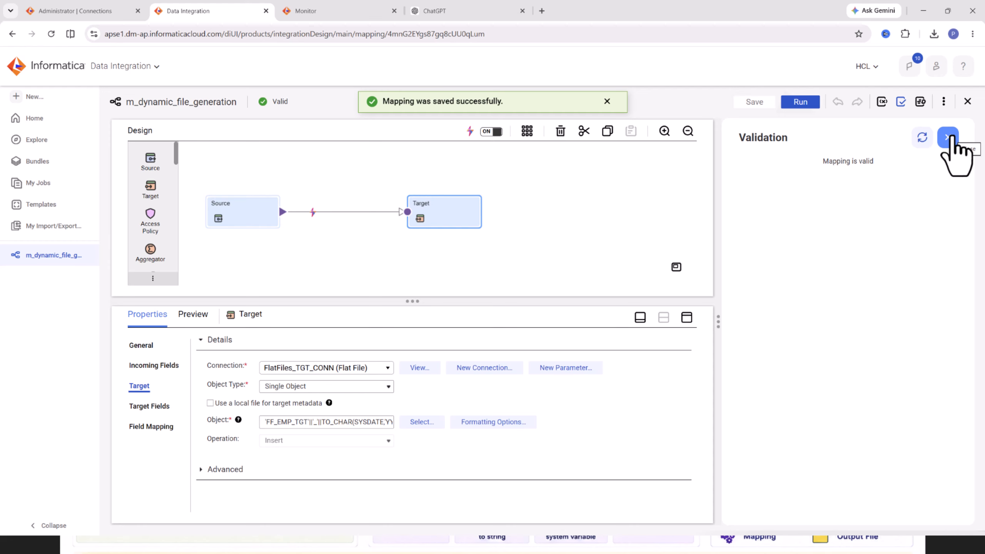
pyautogui.click(948, 137)
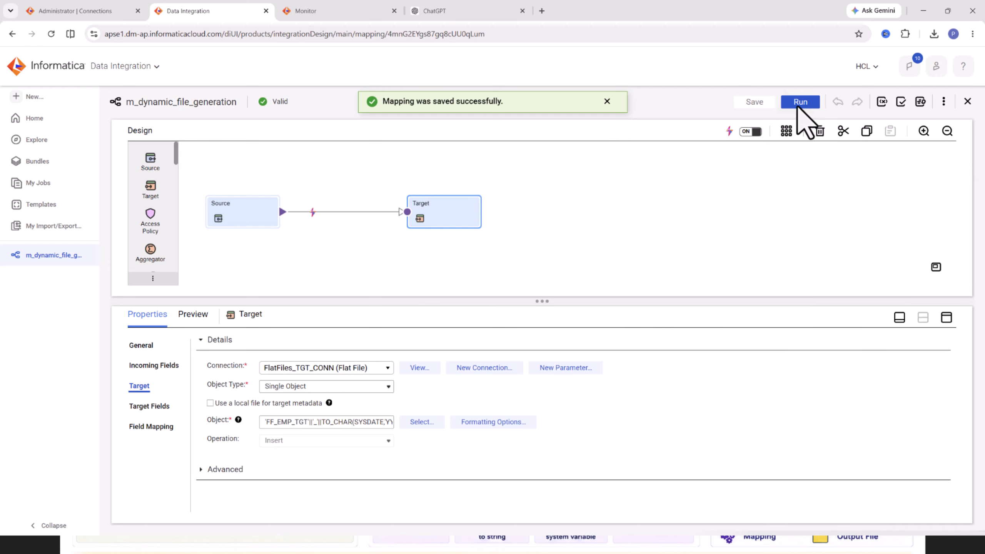
# Copy the mapping's name m_dynamic_file_generation and create a new mapping task from this mapping.
pyautogui.click(502, 250)
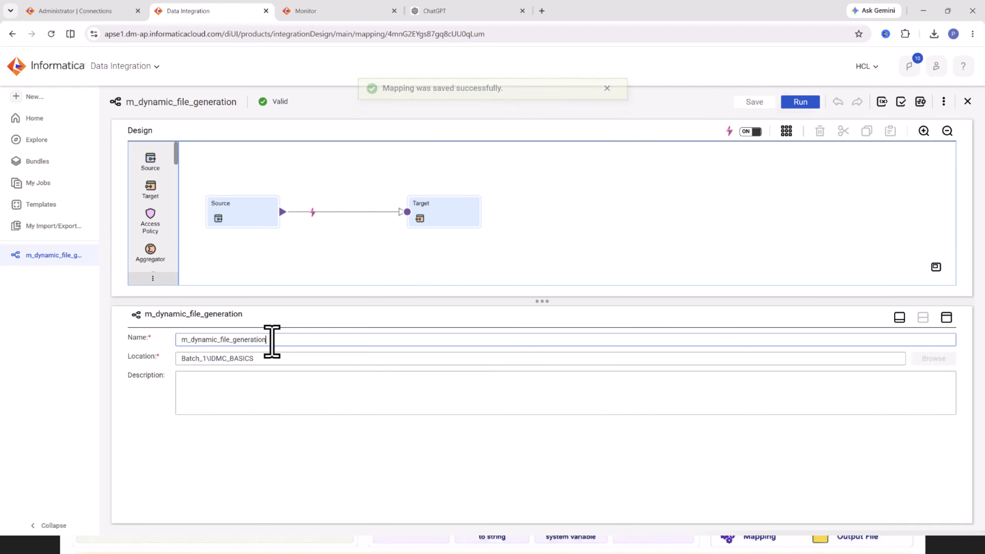
pyautogui.moveTo(270, 339); pyautogui.dragTo(181, 341)
pyautogui.hotkey('ctrl', 'c')
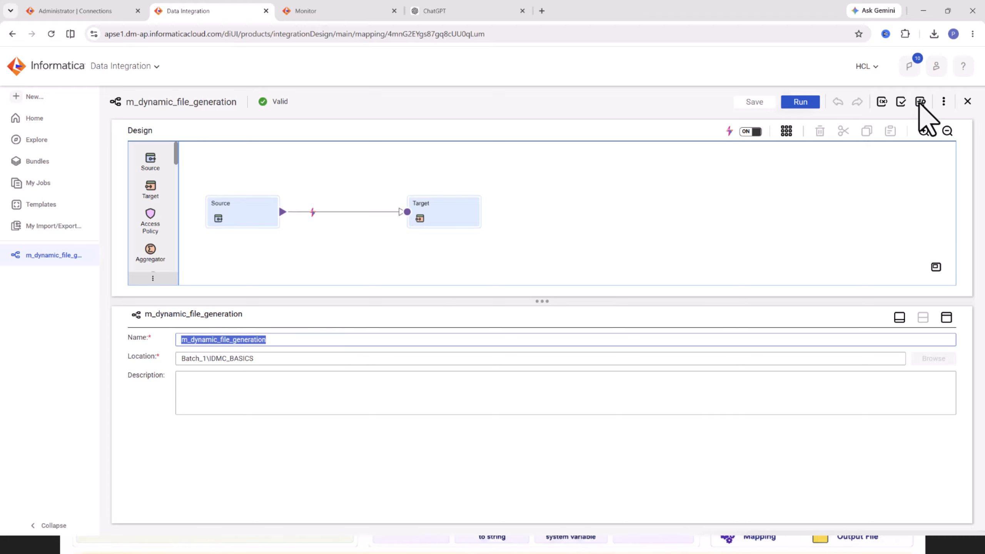
pyautogui.click(943, 102)
pyautogui.click(898, 125)
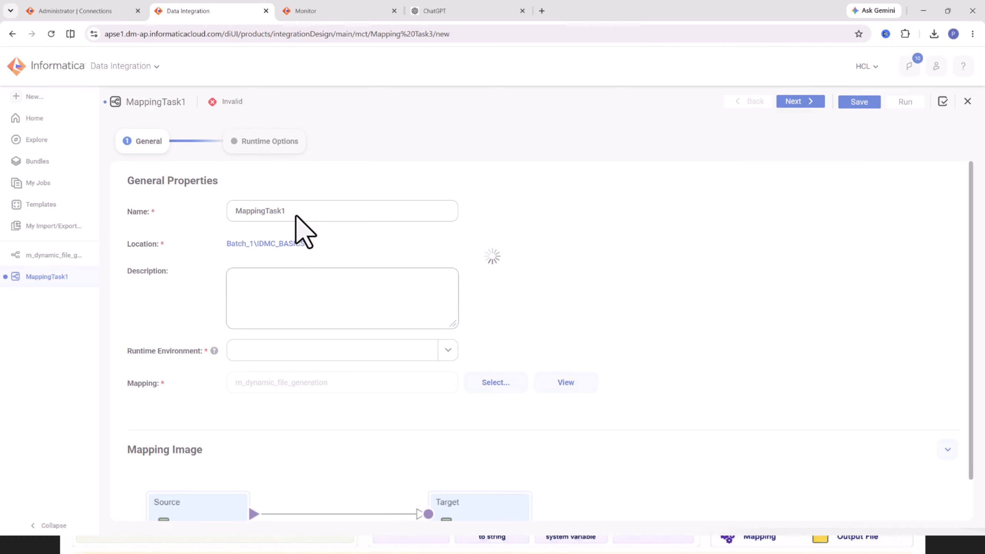
# Rename the mapping task as mt_m_dynamic_file_generation, reusing the copied mapping name after the mt_ prefix.
pyautogui.moveTo(286, 212); pyautogui.dragTo(218, 214)
pyautogui.press('BackSpace')
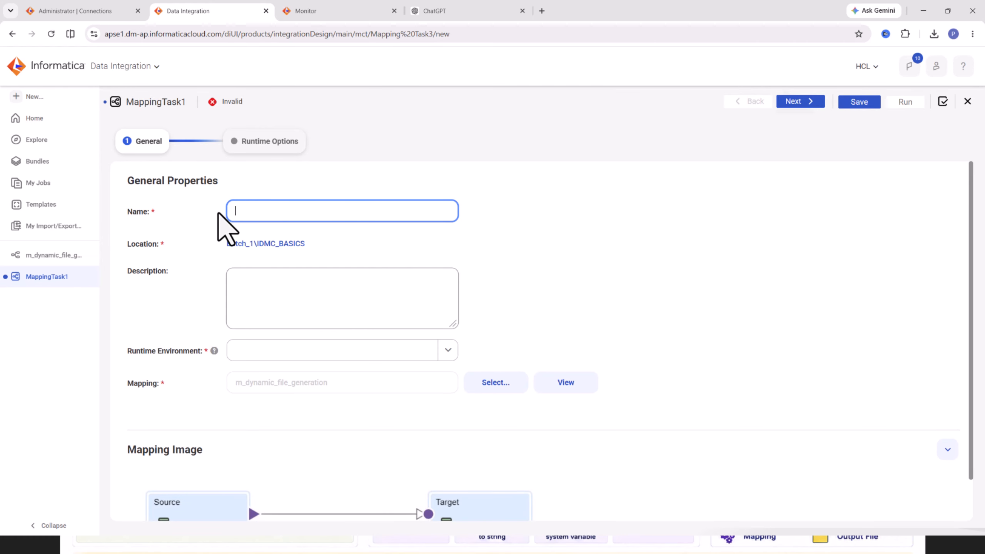
pyautogui.write('mt')
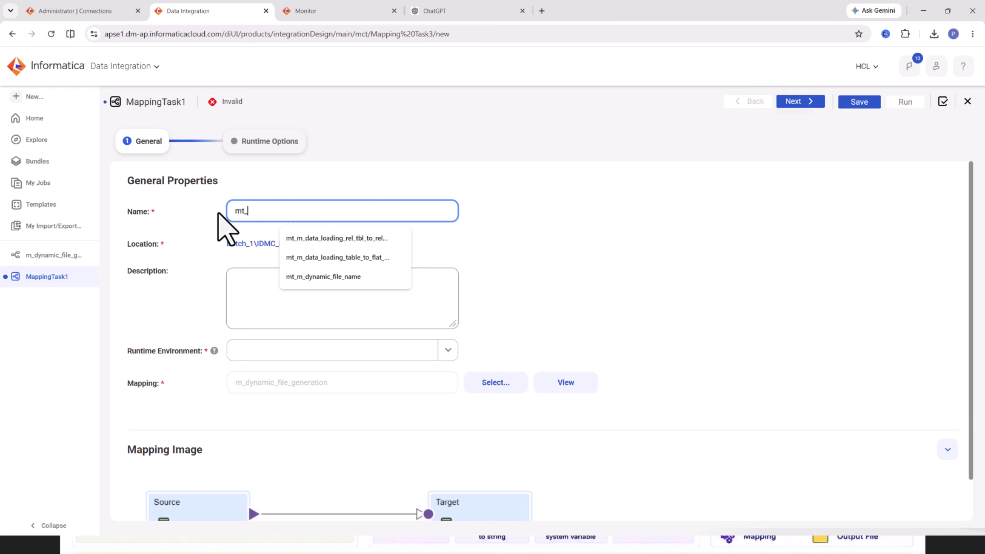
pyautogui.write('_')
pyautogui.hotkey('ctrl', 'v')
# Set the task's runtime environment to DESKTOP-GHCC9V3, continue to the runtime options, and save the mapping task.
pyautogui.click(393, 351)
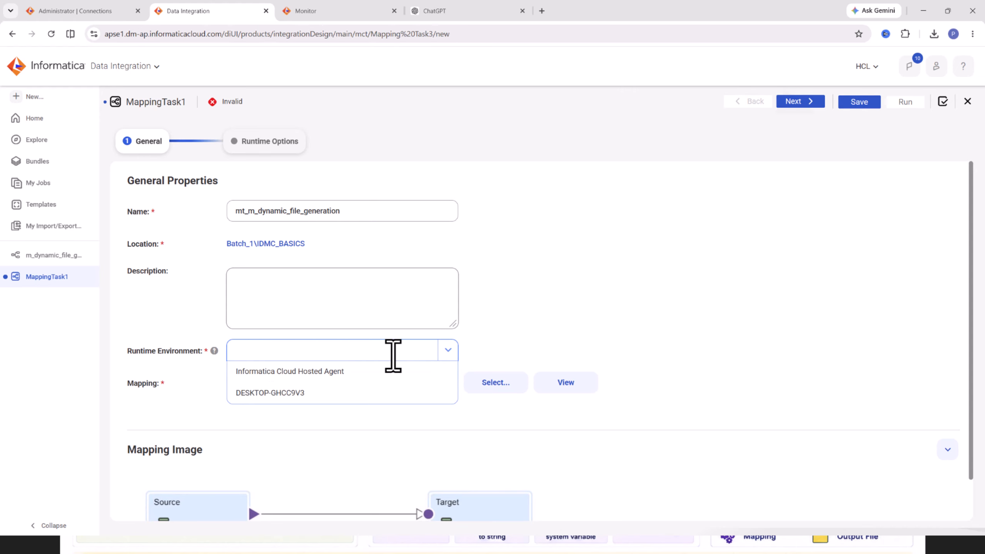
pyautogui.click(289, 393)
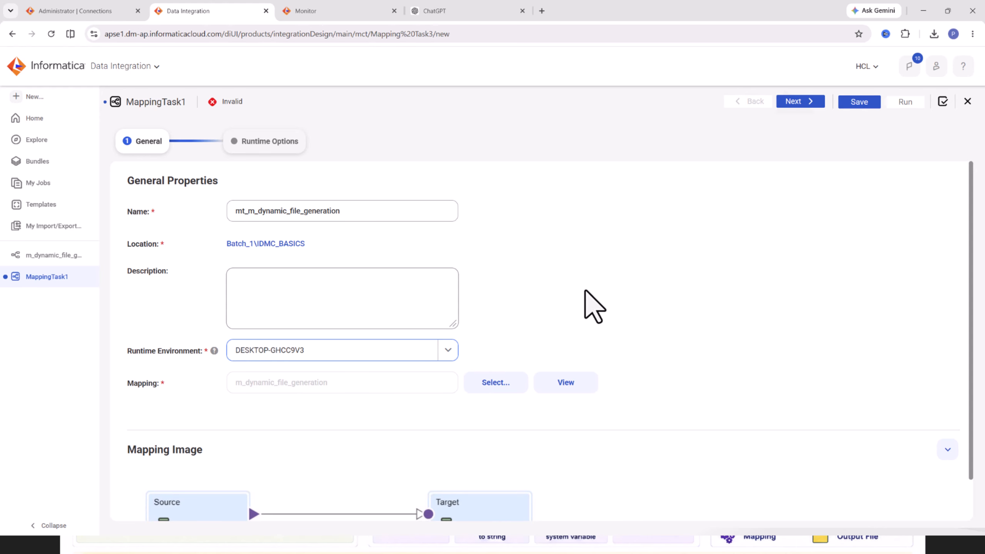
pyautogui.click(791, 101)
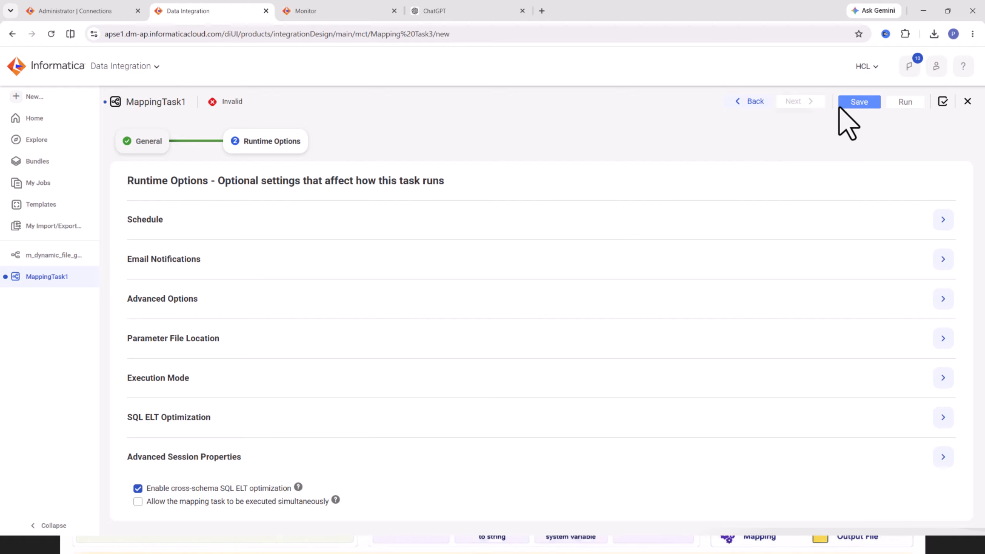
pyautogui.click(855, 103)
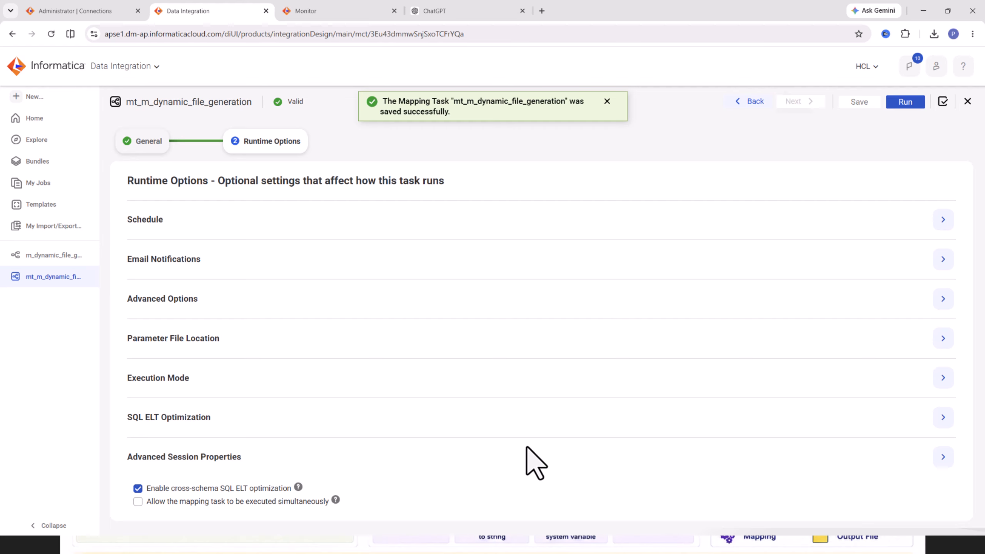
# Switch to File Explorer to check the TARGET_FILES folder's contents before the run, and return to Data Integration in Chrome.
pyautogui.press('super+Tab')
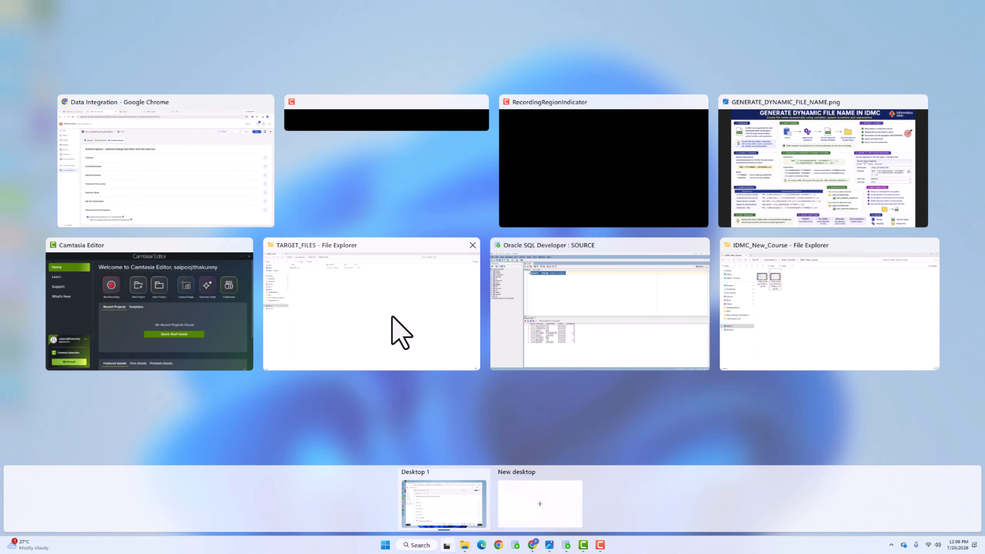
pyautogui.click(358, 313)
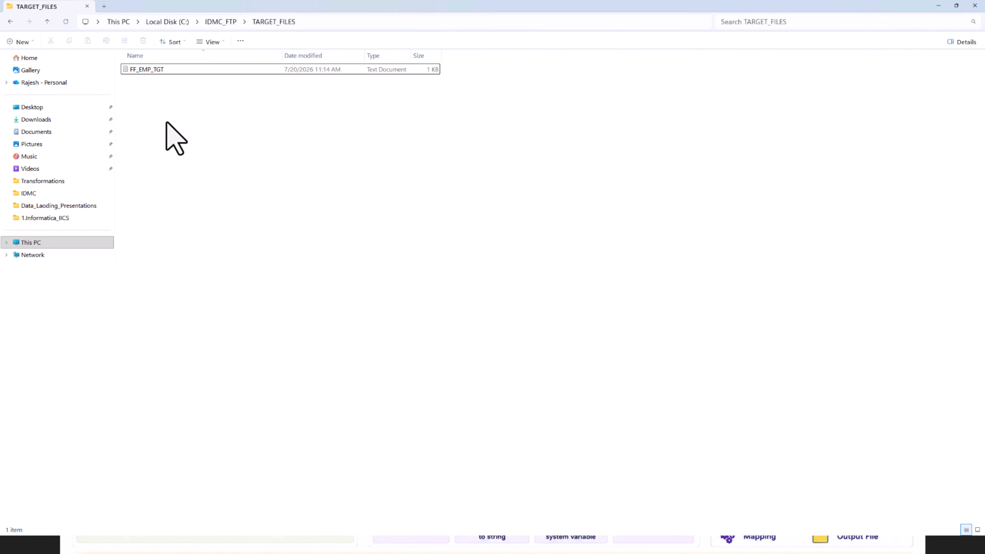
pyautogui.press('super+Tab')
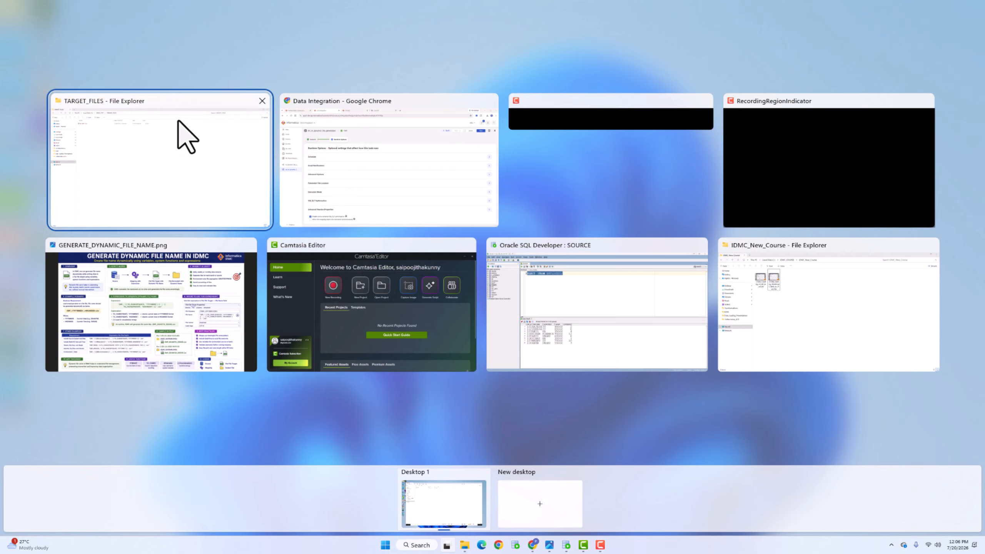
pyautogui.click(356, 170)
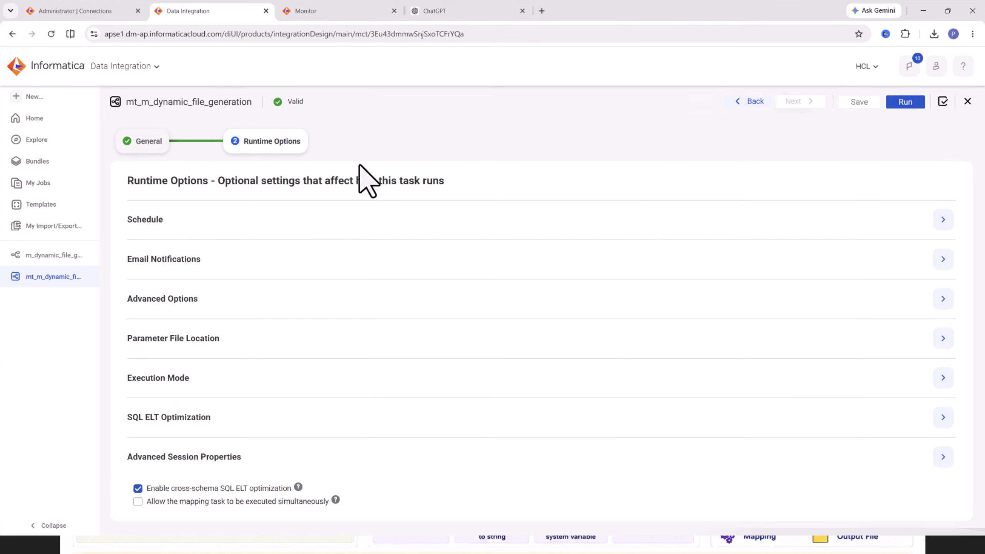
# Run the mapping task and track its job in Monitor's running jobs, refreshing the status and closing the ChatGPT page.
pyautogui.click(908, 104)
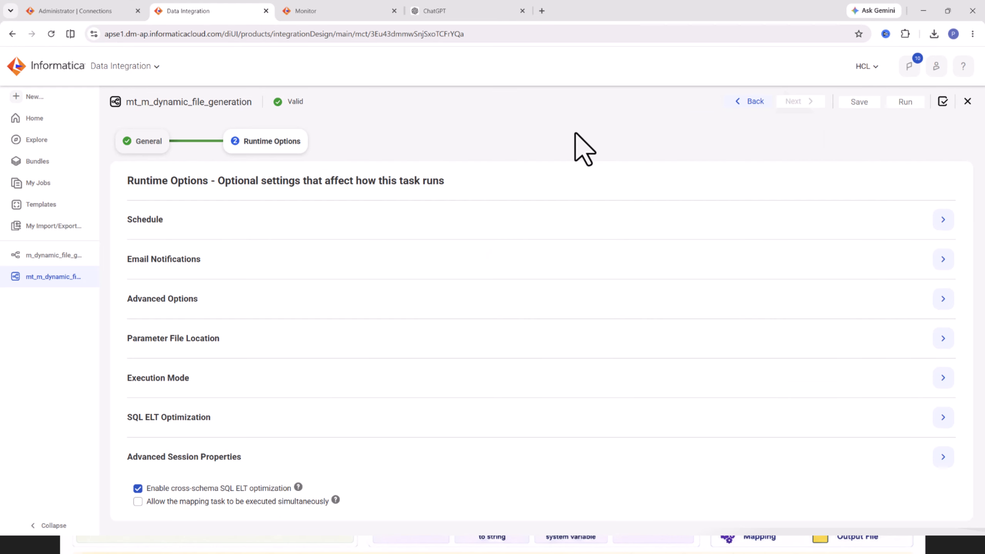
pyautogui.click(312, 11)
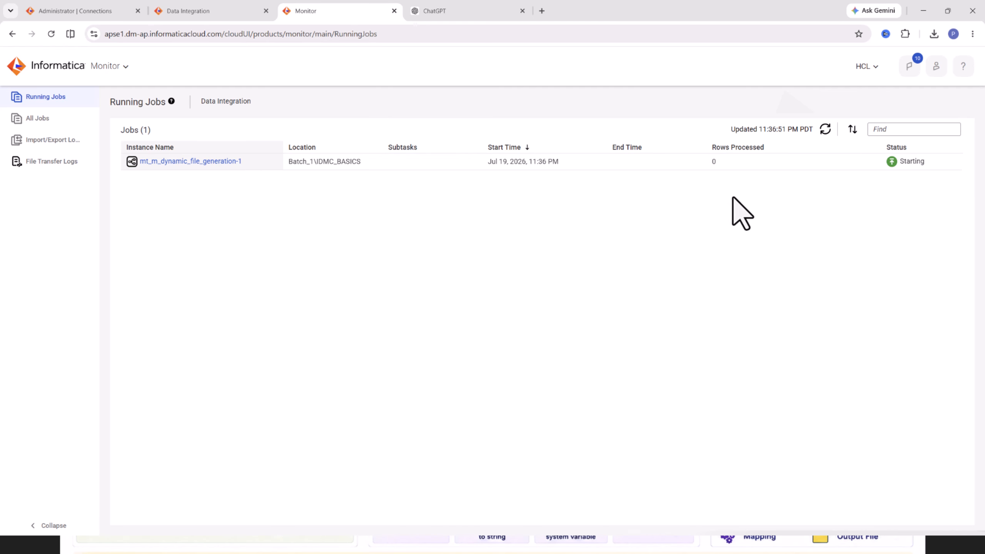
pyautogui.click(827, 131)
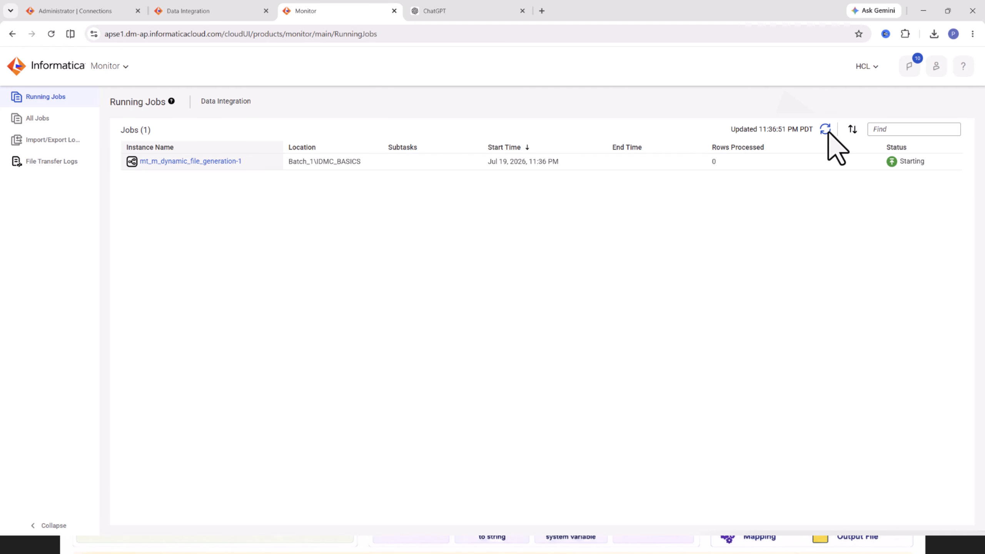
pyautogui.click(523, 10)
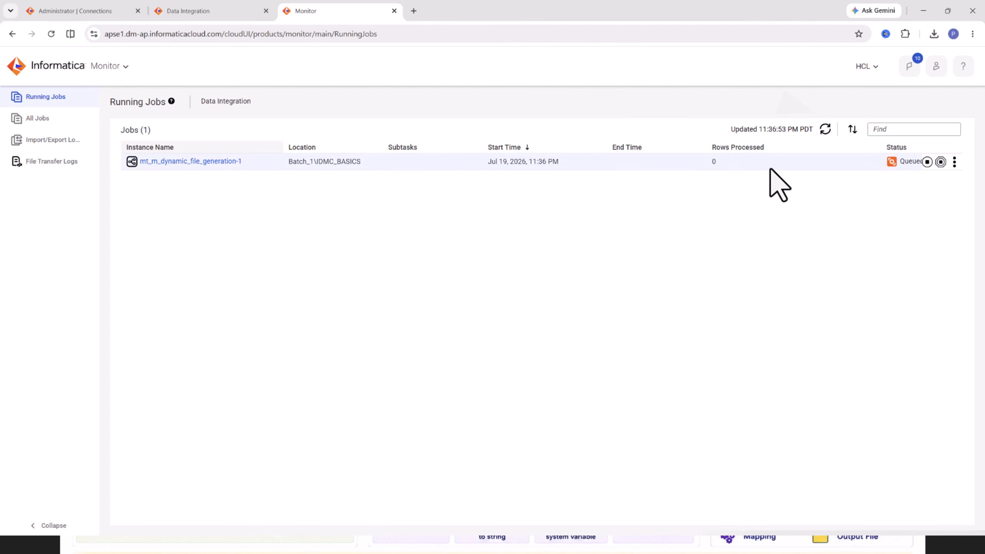
pyautogui.click(824, 130)
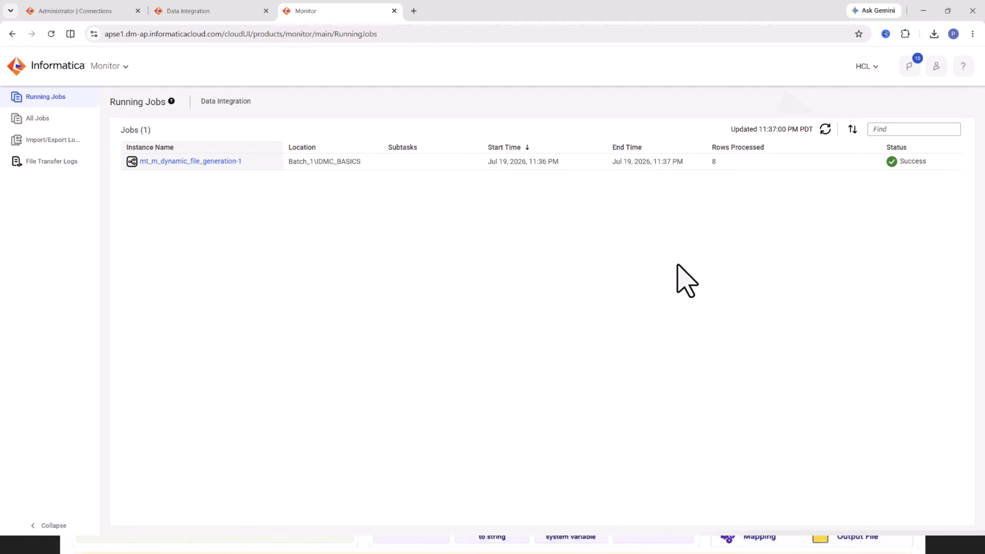
# Switch to File Explorer and check the TARGET_FILES folder for the generated timestamped file.
pyautogui.press('super+Tab')
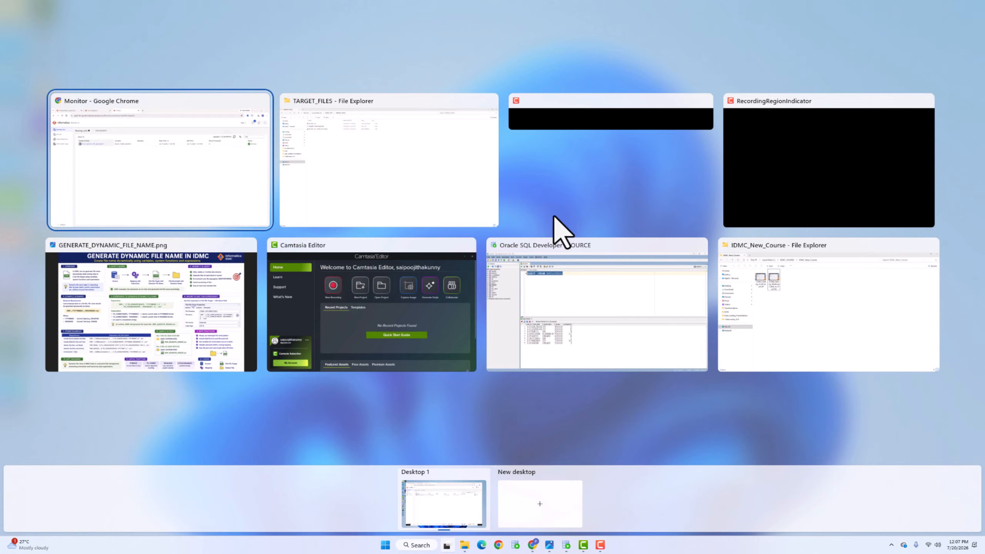
pyautogui.click(378, 170)
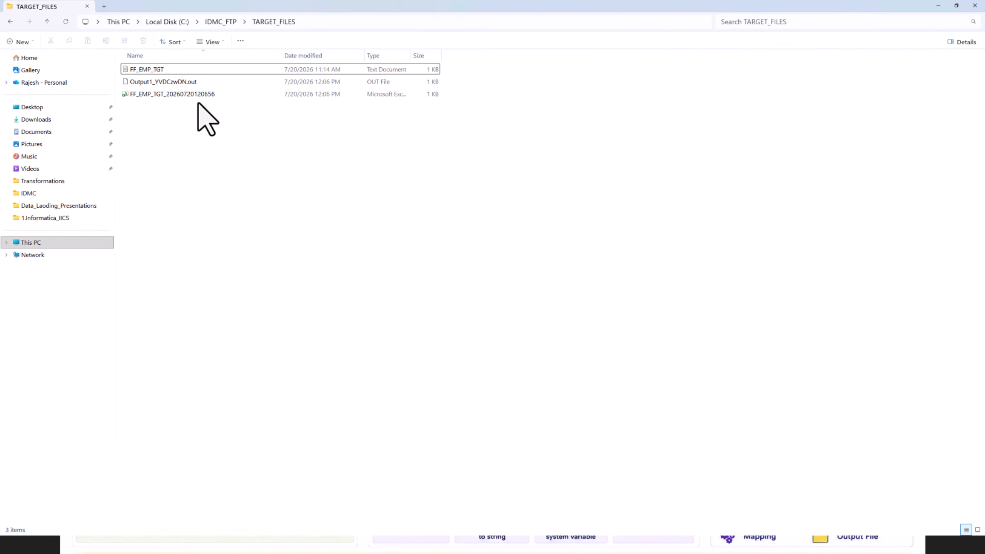
# Return to the TARGET_FILES folder in File Explorer and examine the timestamped name of the generated employee file.
pyautogui.press('super+Tab')
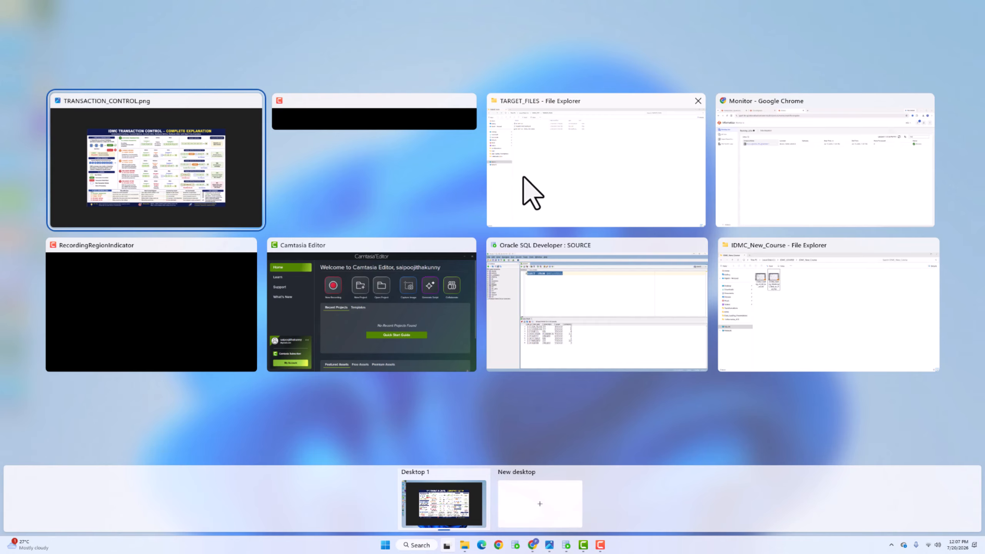
pyautogui.click(553, 182)
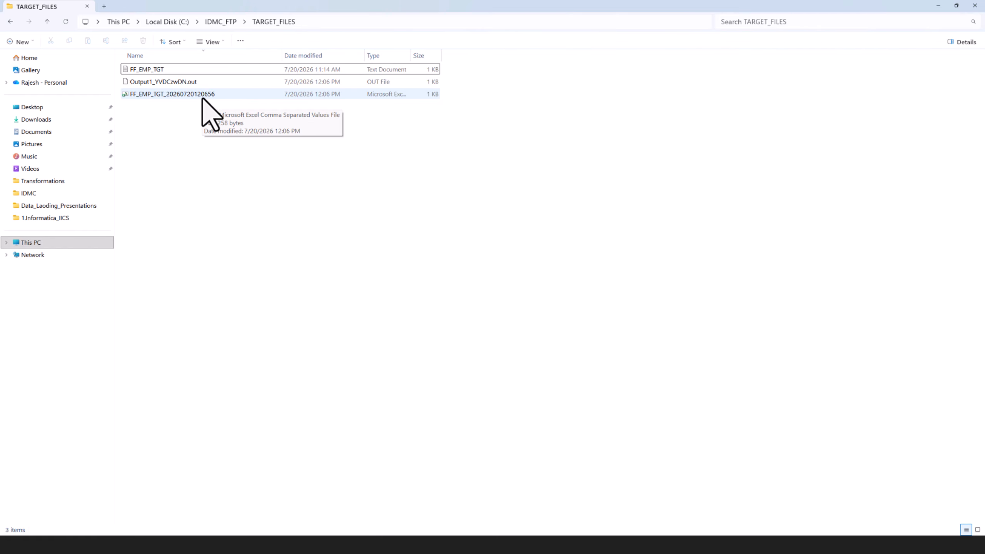
# Switch to Data Integration in Chrome and run the mt_m_dynamic_file_generation mapping task again.
pyautogui.press('super+Tab')
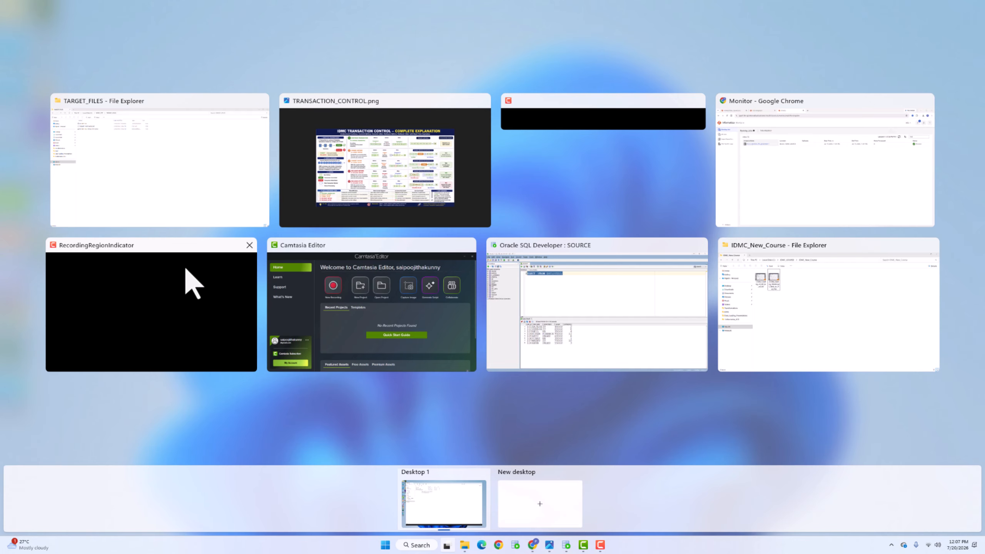
pyautogui.click(798, 194)
pyautogui.click(224, 10)
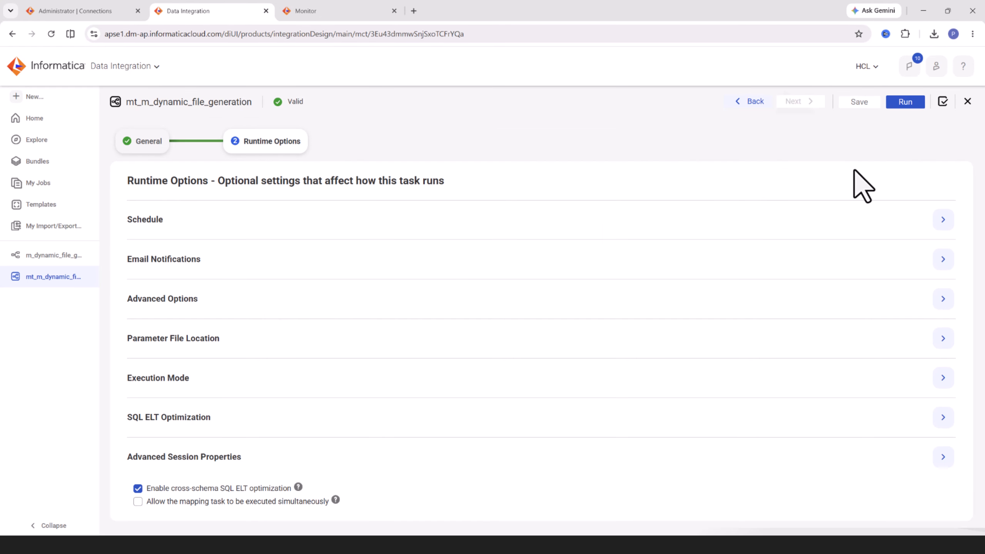
pyautogui.click(903, 102)
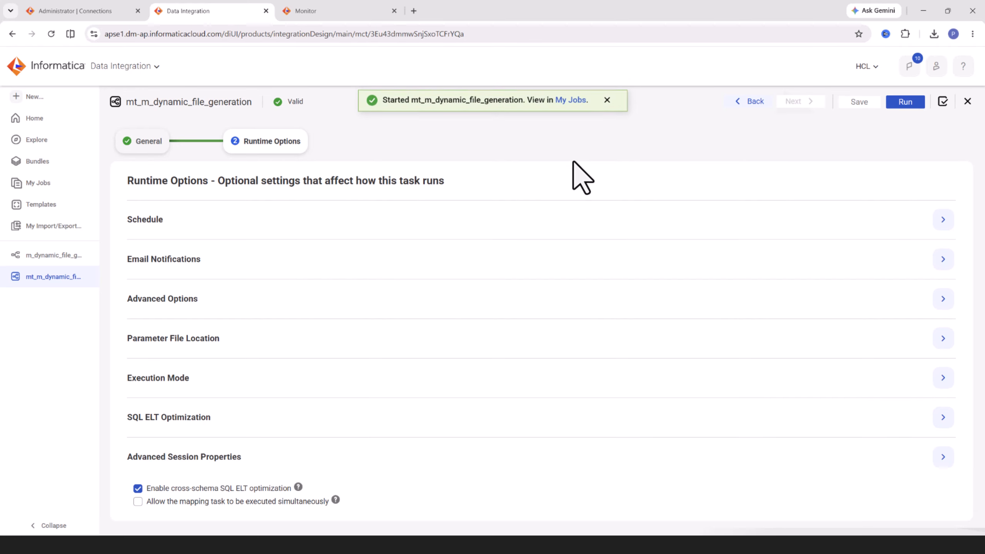
# Track the second run in Monitor's running jobs, refreshing the list until the job finishes.
pyautogui.click(308, 11)
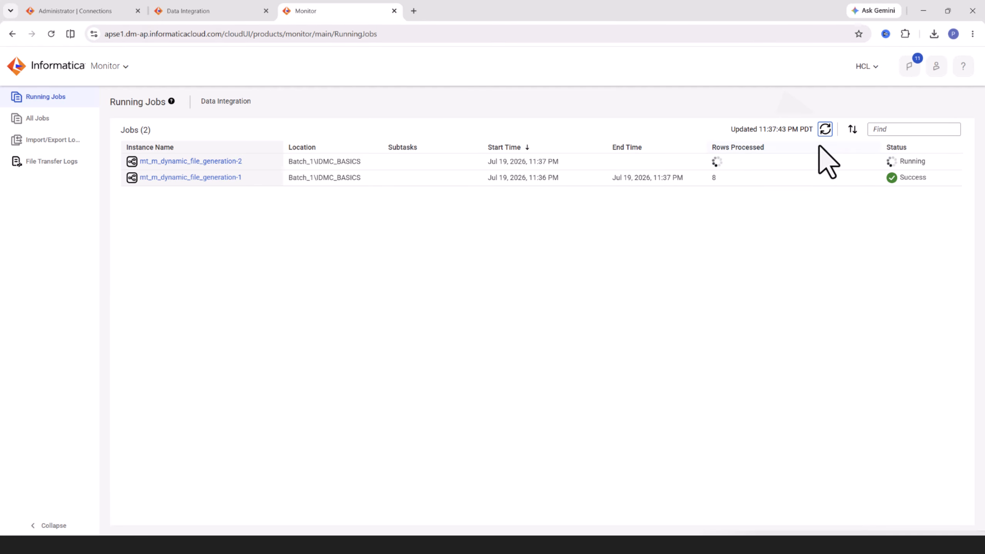
pyautogui.click(825, 130)
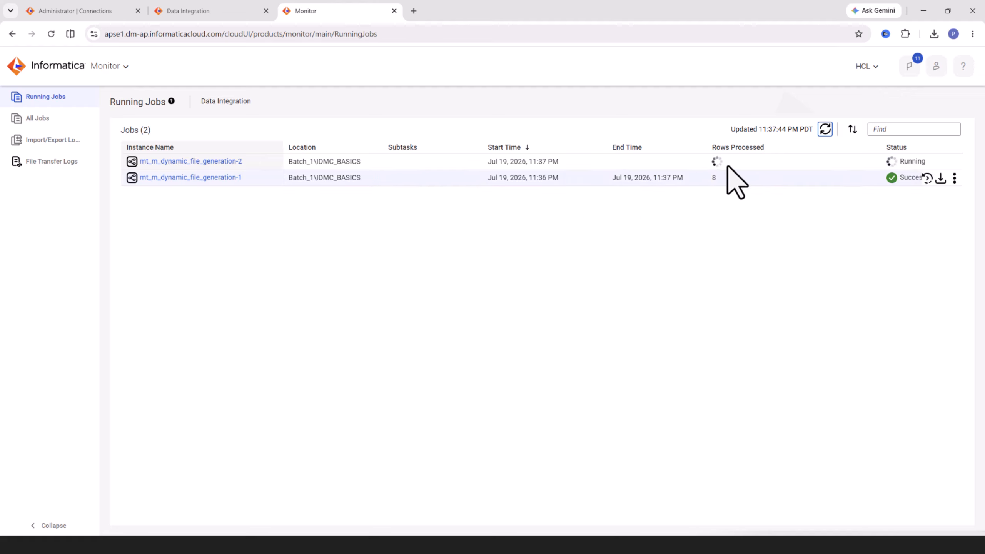
pyautogui.click(825, 130)
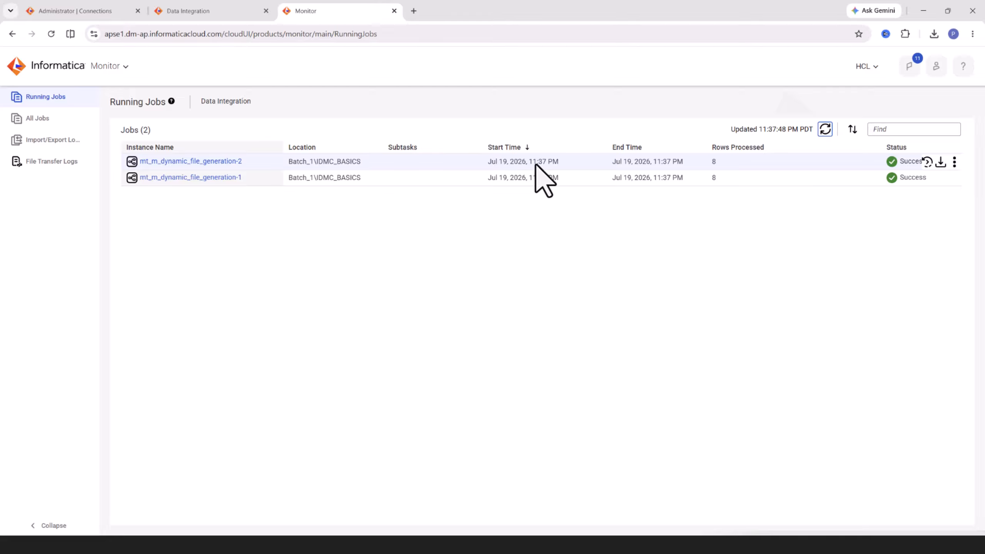
pyautogui.click(824, 130)
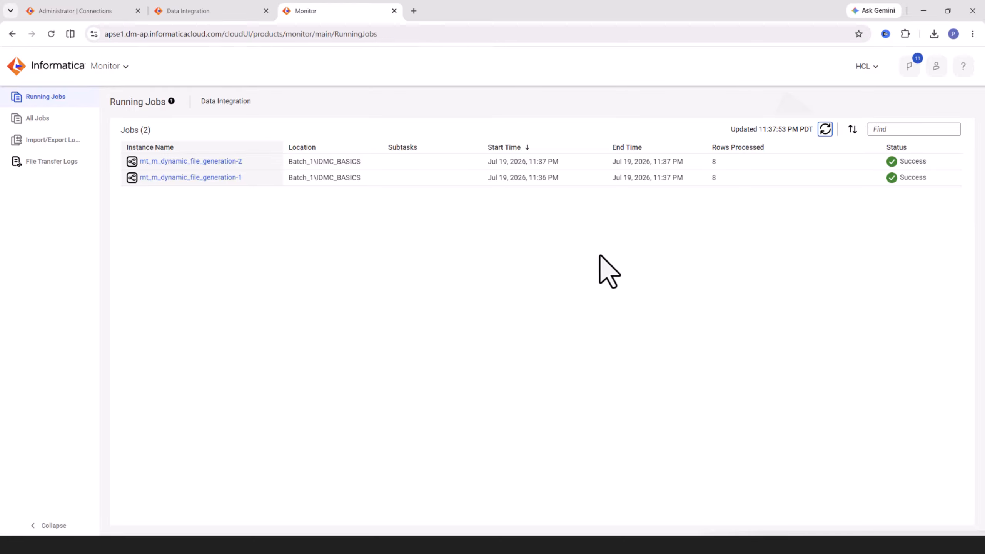
# Switch to File Explorer and check TARGET_FILES for the second run's timestamped output file.
pyautogui.press('super+Tab')
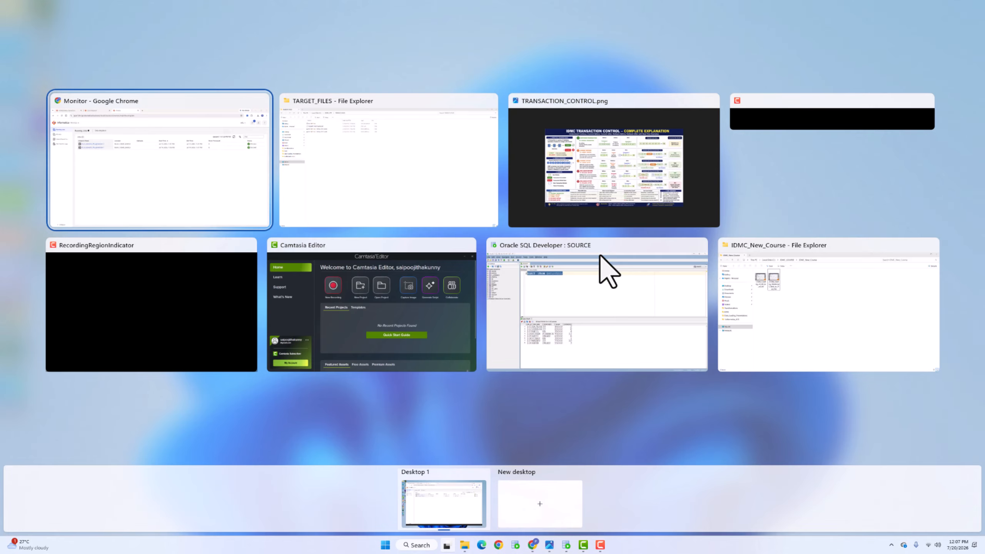
pyautogui.click(370, 195)
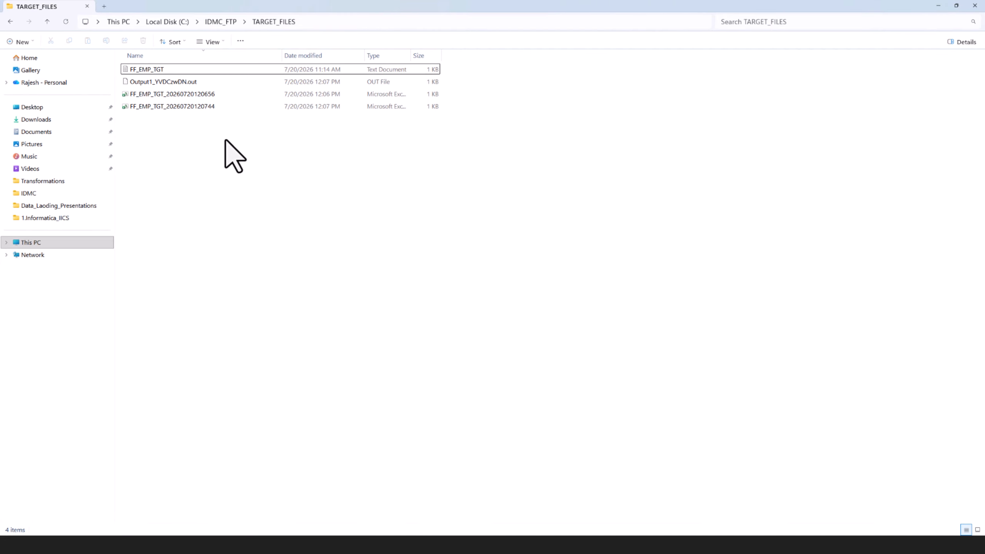